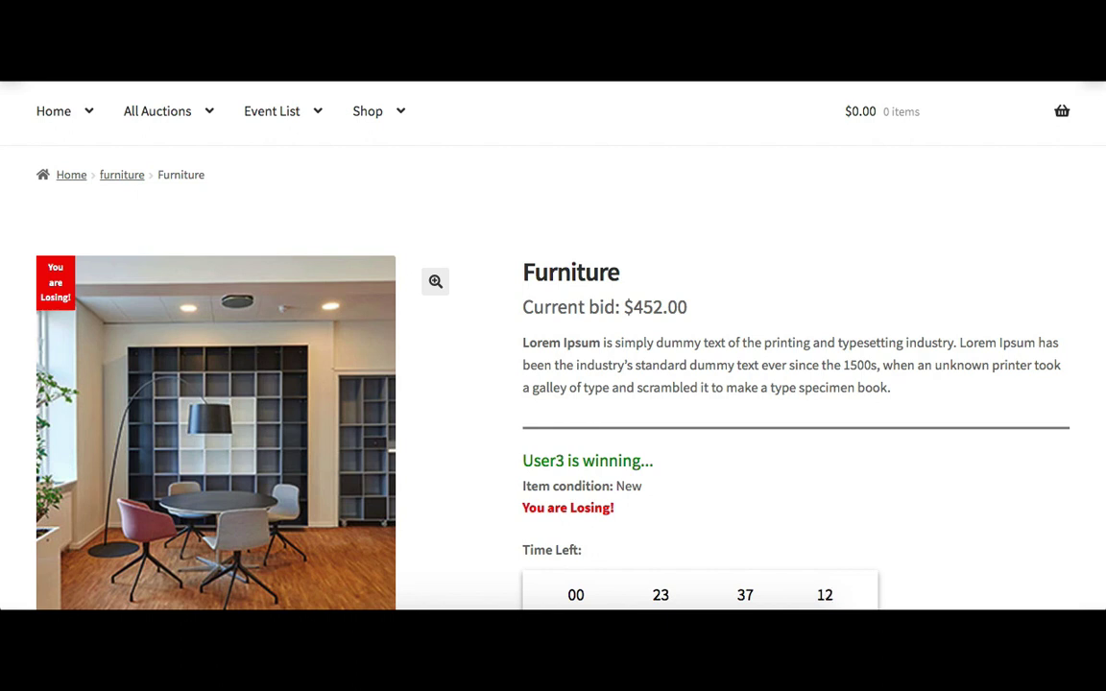
# Place and confirm a direct $453.00 bid on Furniture, then check the bid history
pyautogui.scroll(-10, 553, 345)
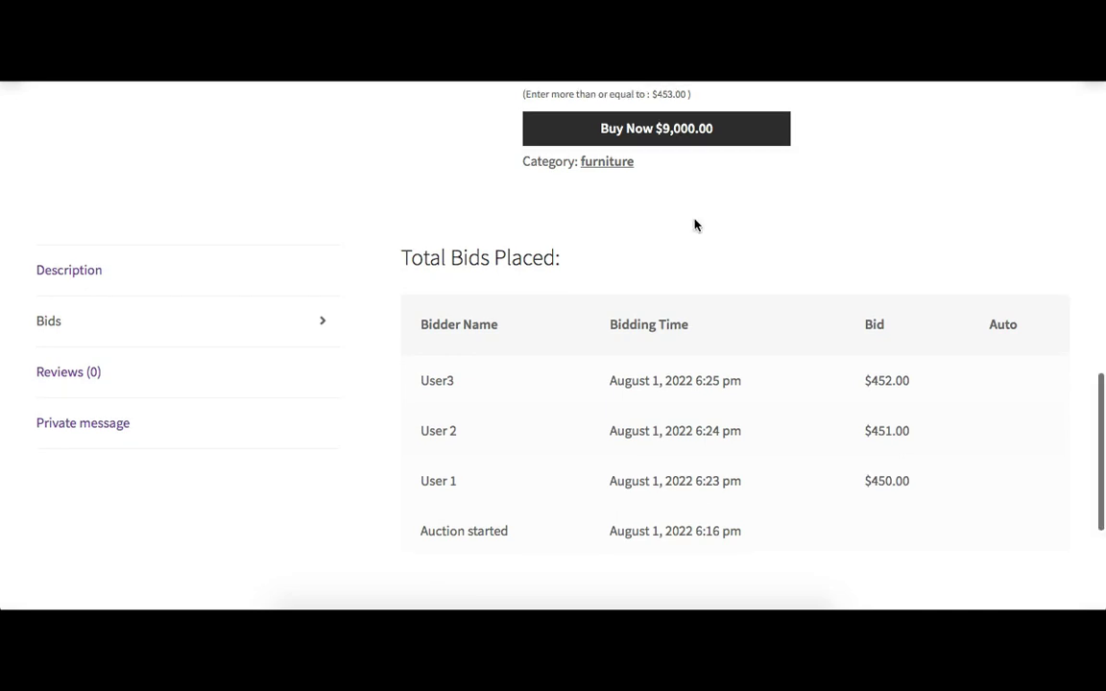
pyautogui.scroll(4, 693, 224)
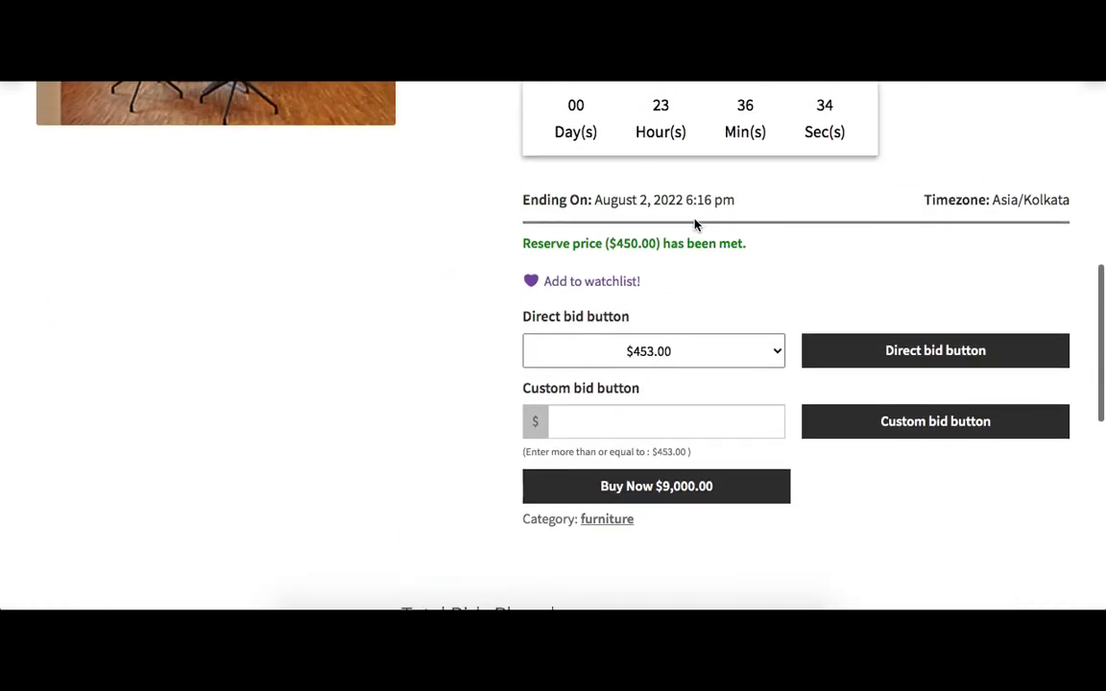
pyautogui.click(885, 355)
pyautogui.click(693, 135)
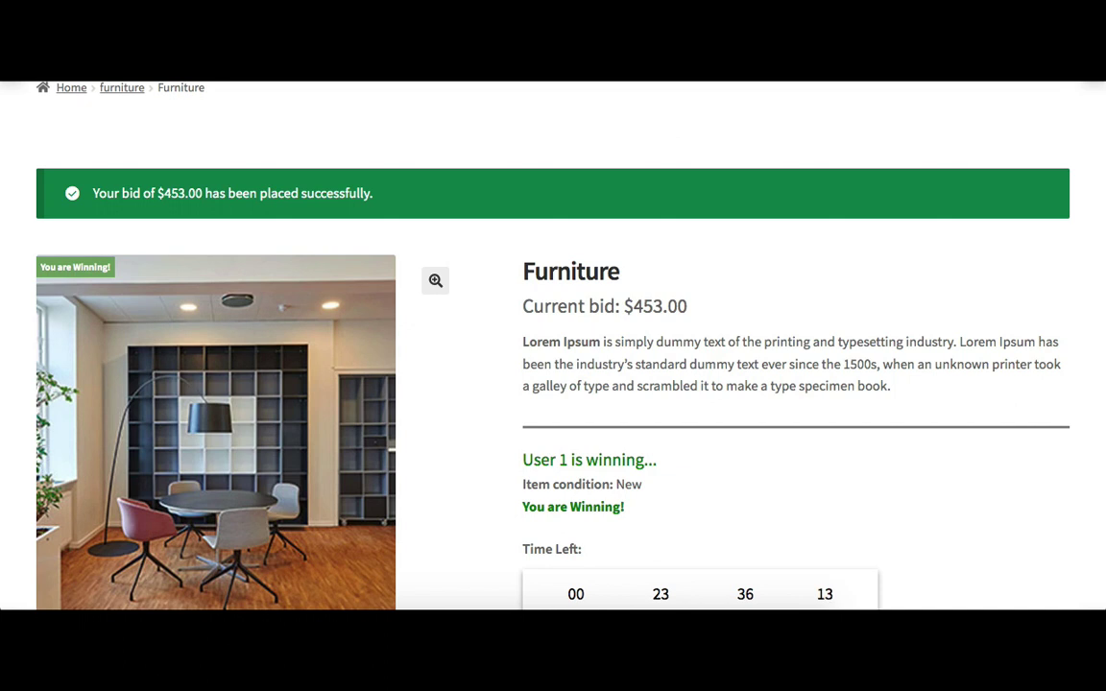
pyautogui.scroll(-10, 553, 346)
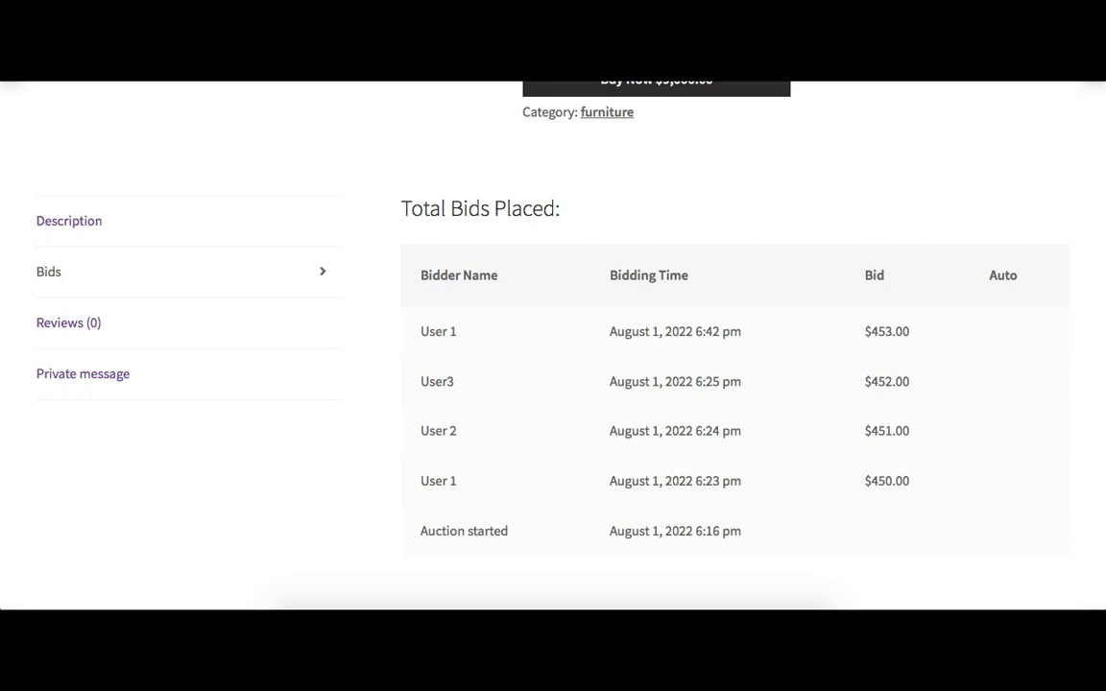
pyautogui.scroll(10, 713, 242)
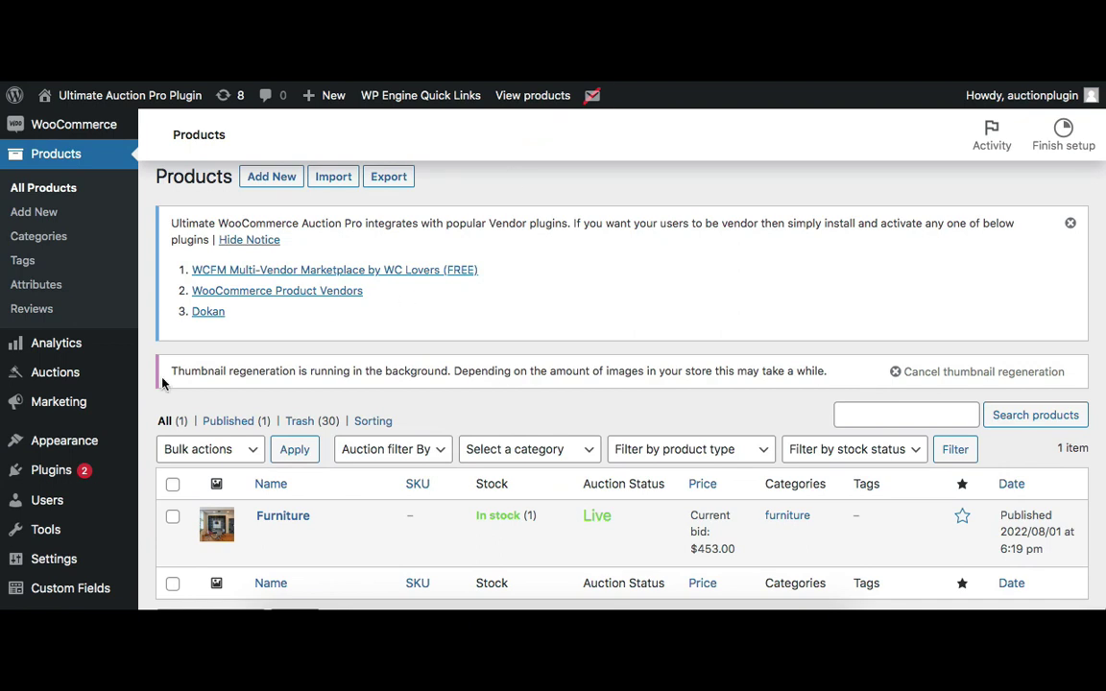
# End the Furniture auction now from the Auctions list, making the $453.00 bidder the winner
pyautogui.click(69, 382)
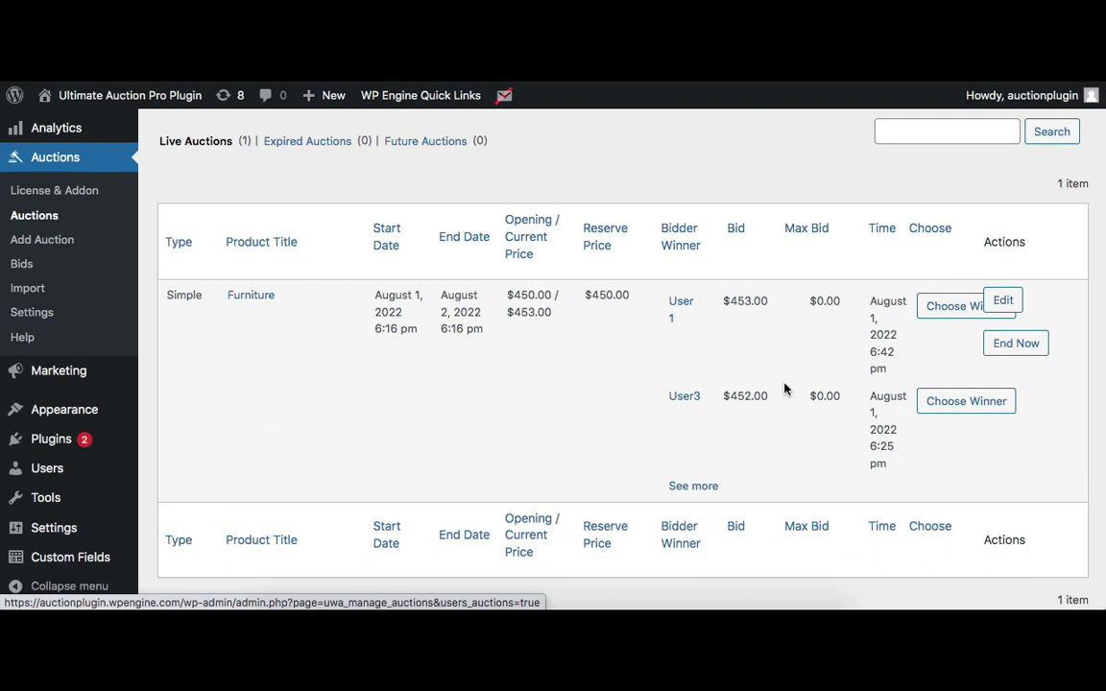
pyautogui.click(1017, 348)
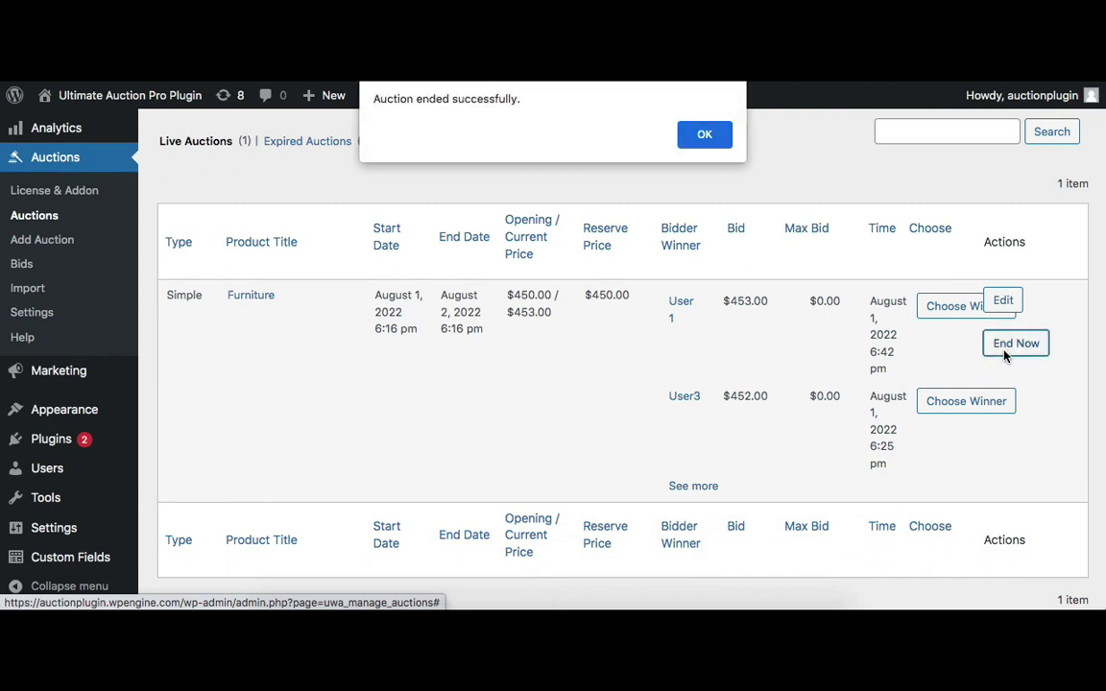
pyautogui.click(719, 150)
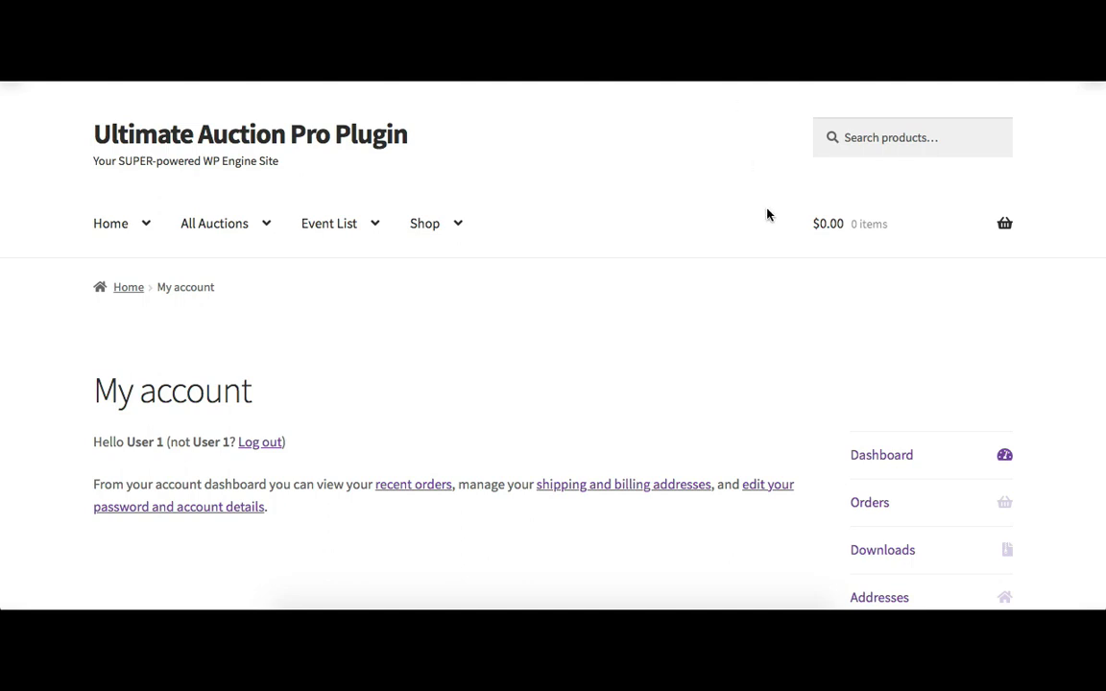
# Open Bids Won under My account Auctions and pay for the $453.00 Furniture lot
pyautogui.scroll(-3, 780, 284)
pyautogui.click(874, 404)
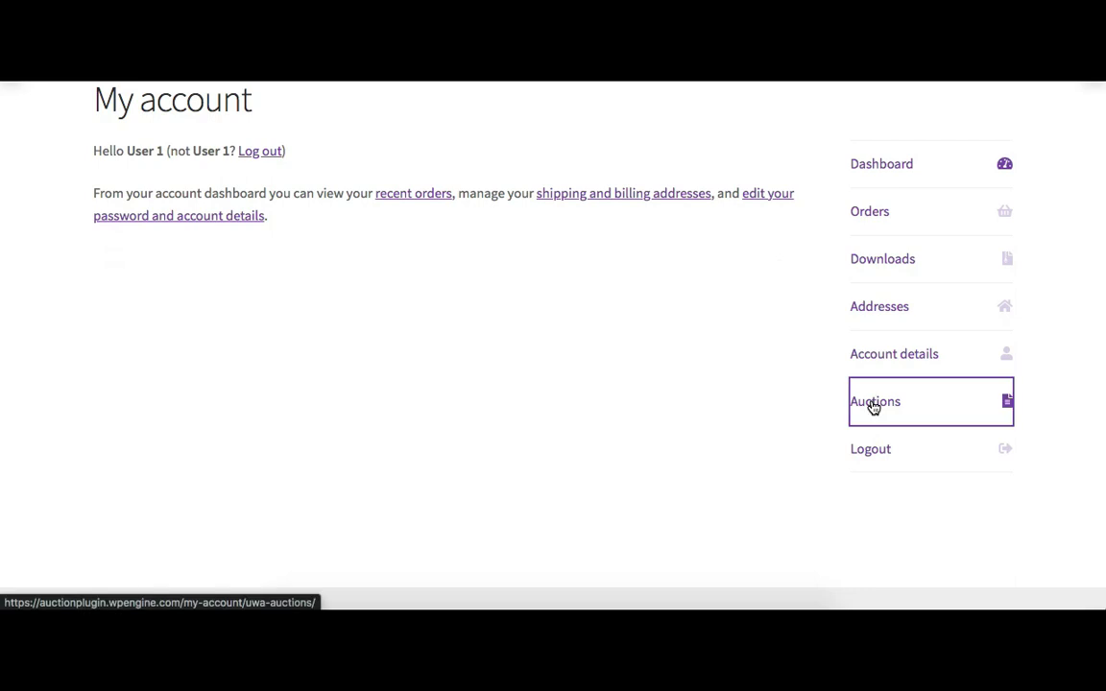
pyautogui.scroll(-2, 619, 363)
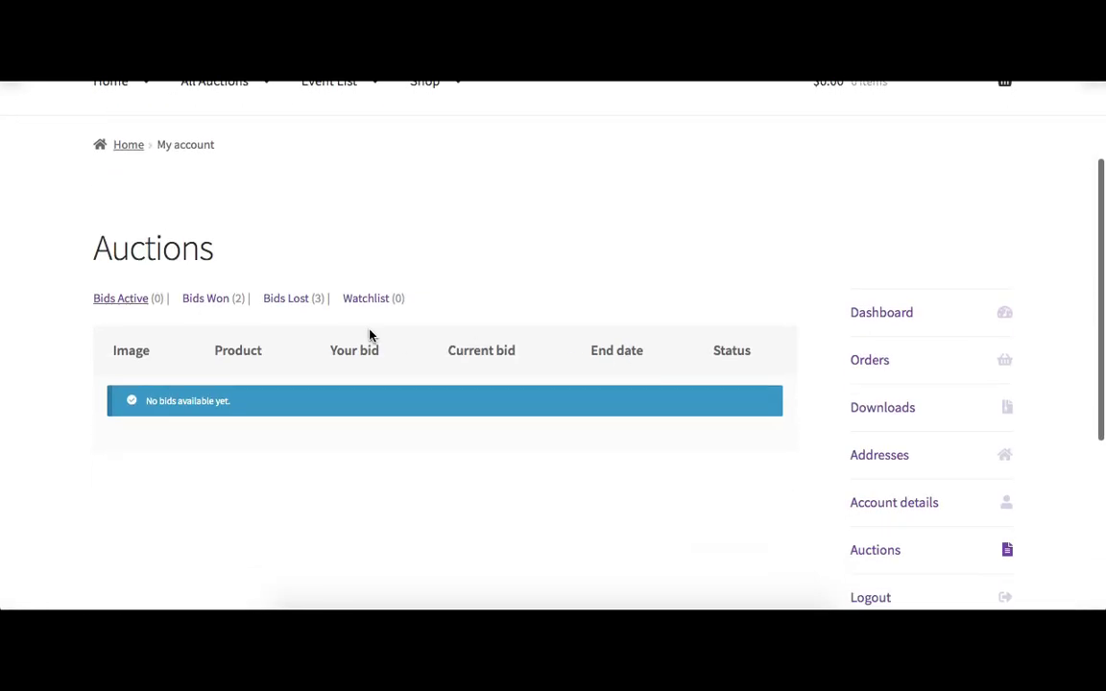
pyautogui.click(219, 300)
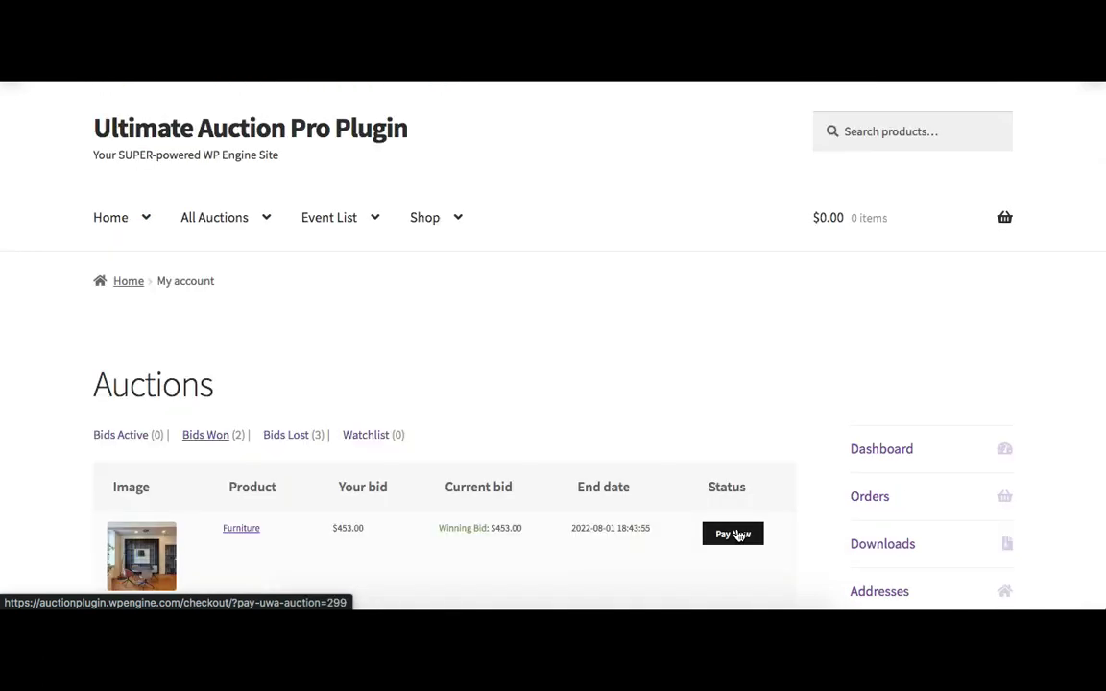
pyautogui.click(733, 534)
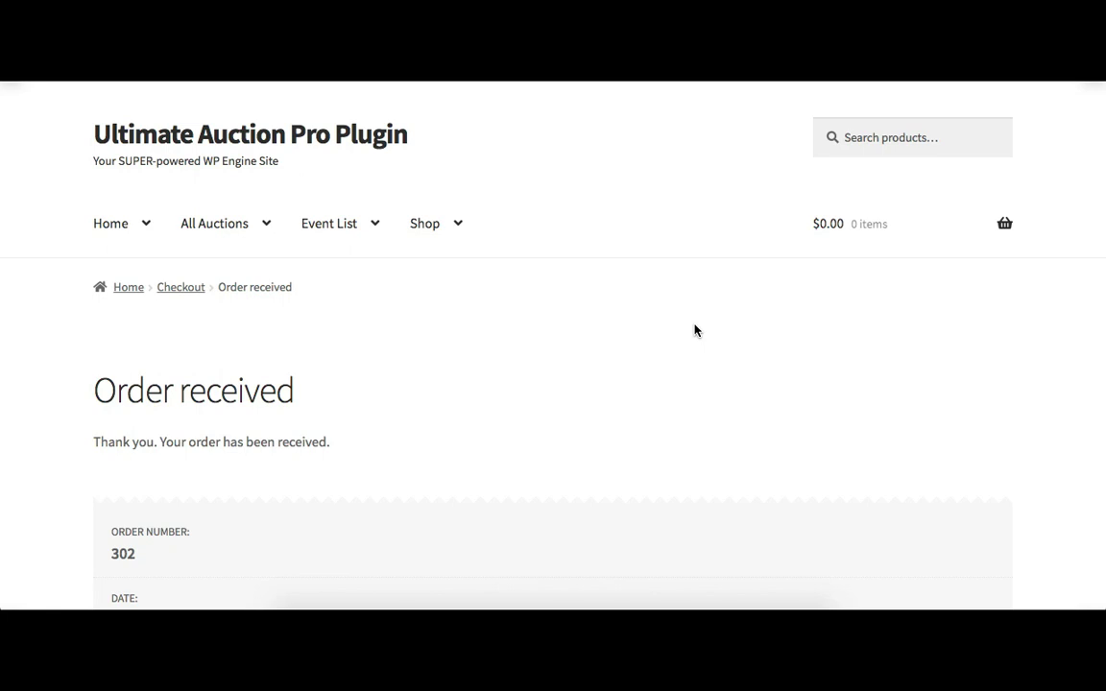
# Review the order's $453.00 Stripe credit-card payment and billing details on the confirmation page
pyautogui.scroll(-3, 695, 330)
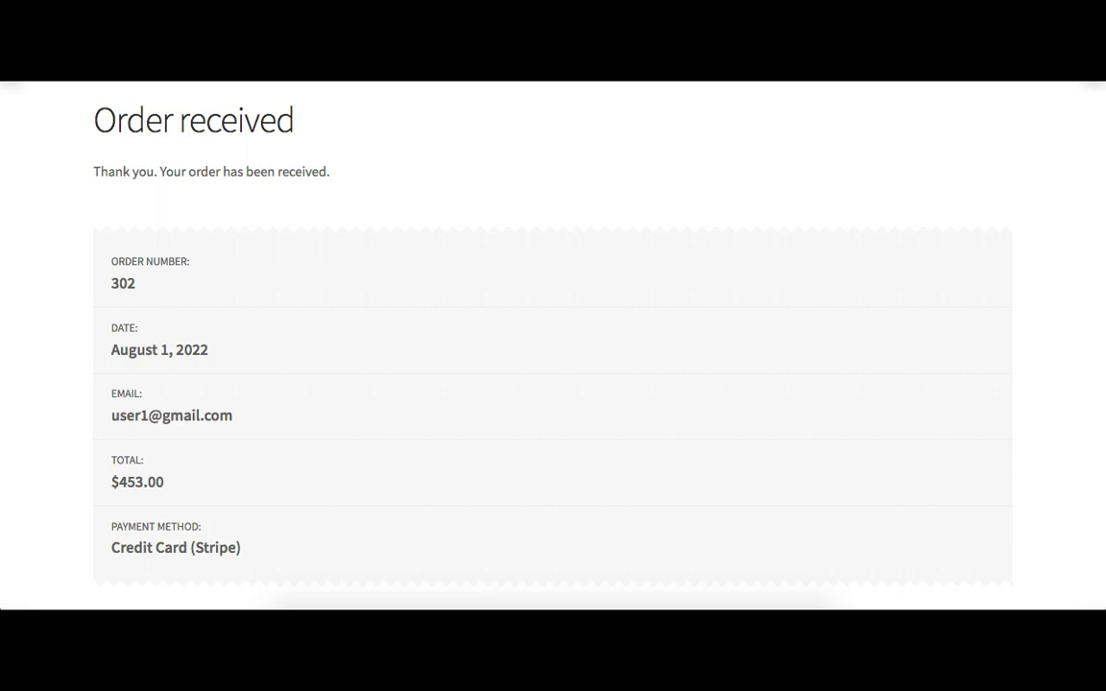
pyautogui.scroll(-5, 552, 345)
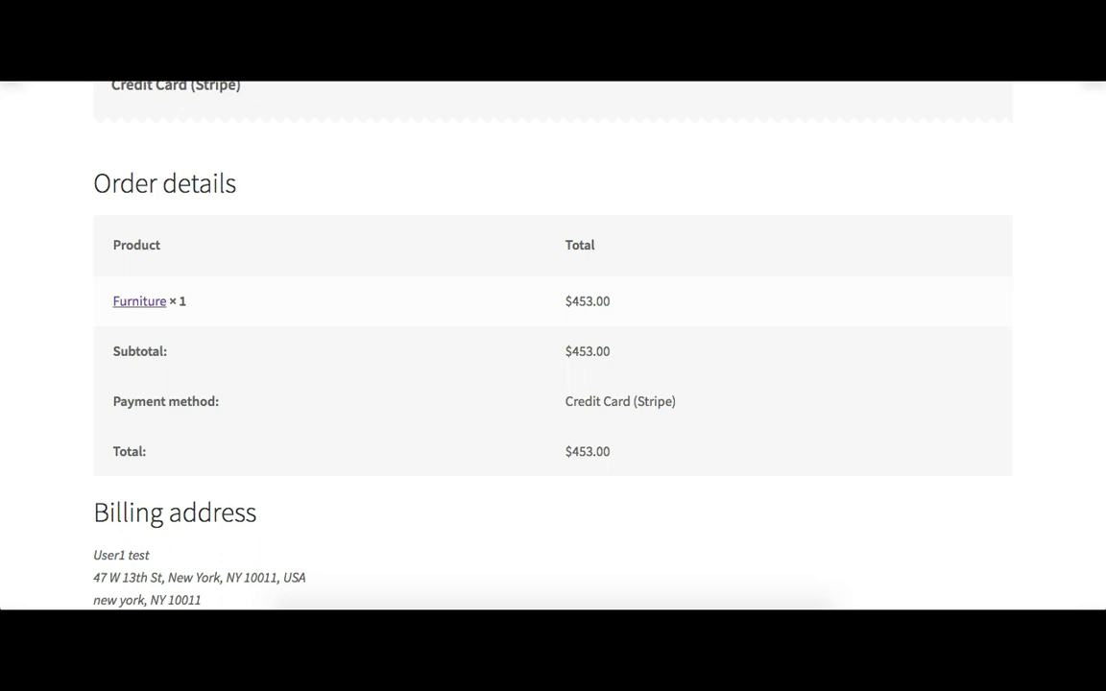
pyautogui.scroll(4, 553, 346)
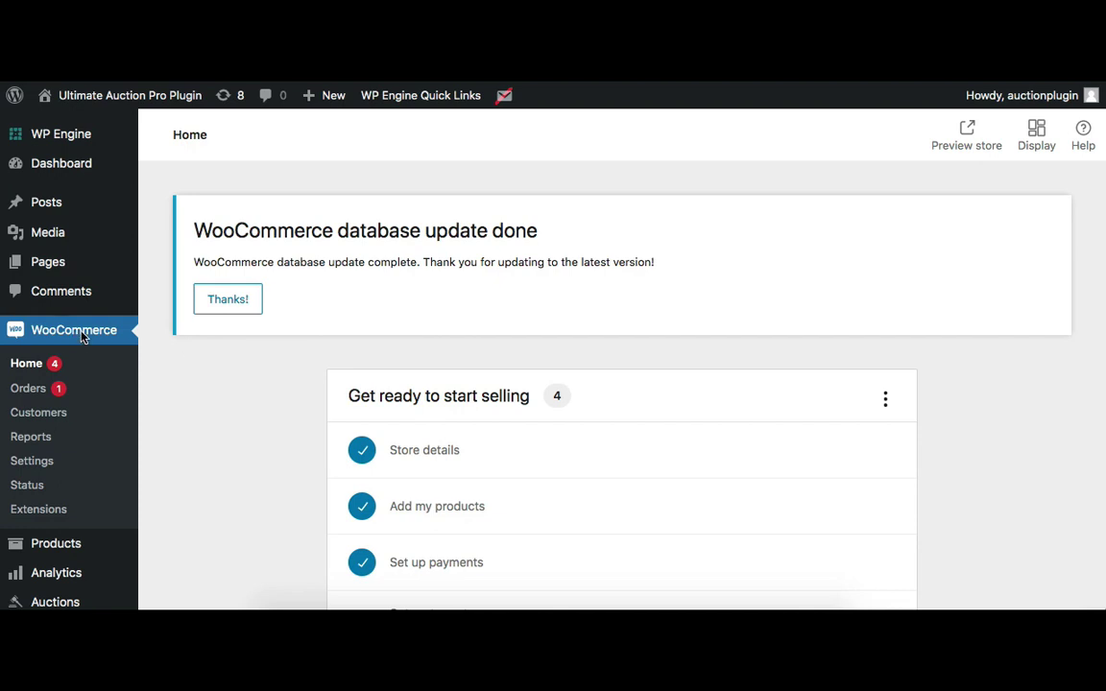
# Check store orders, then highlight the Auto create order option in the auction Extra Settings
pyautogui.click(28, 389)
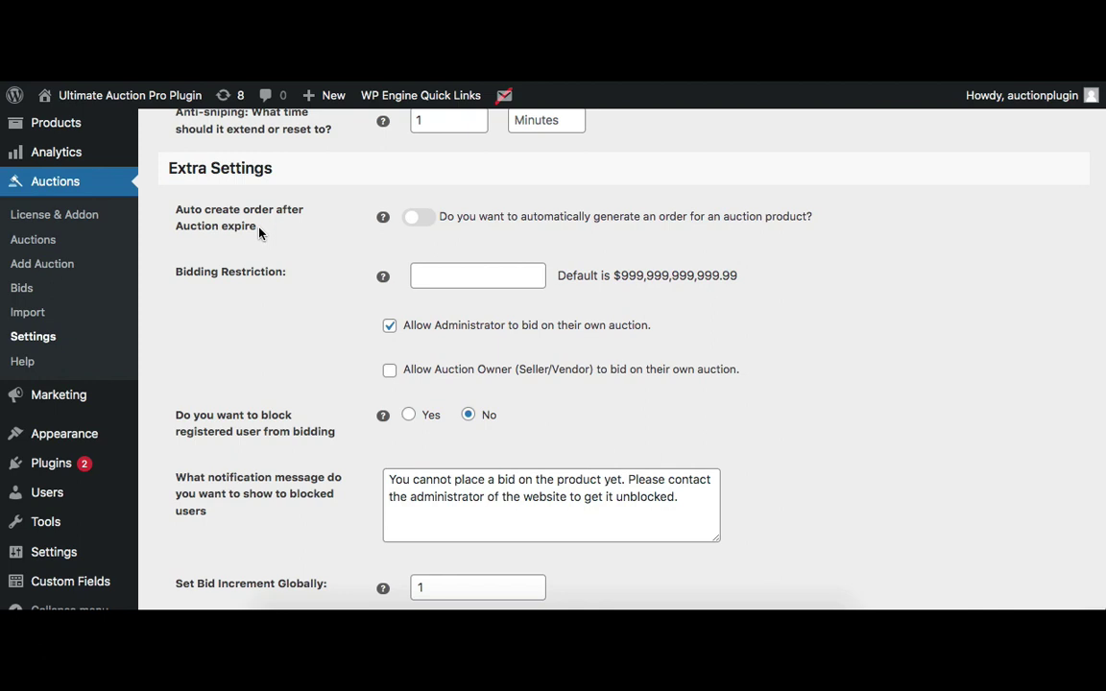
pyautogui.moveTo(259, 230); pyautogui.dragTo(169, 197)
pyautogui.click(441, 209)
pyautogui.moveTo(439, 216); pyautogui.dragTo(745, 217)
pyautogui.click(780, 213)
pyautogui.scroll(-1, 780, 213)
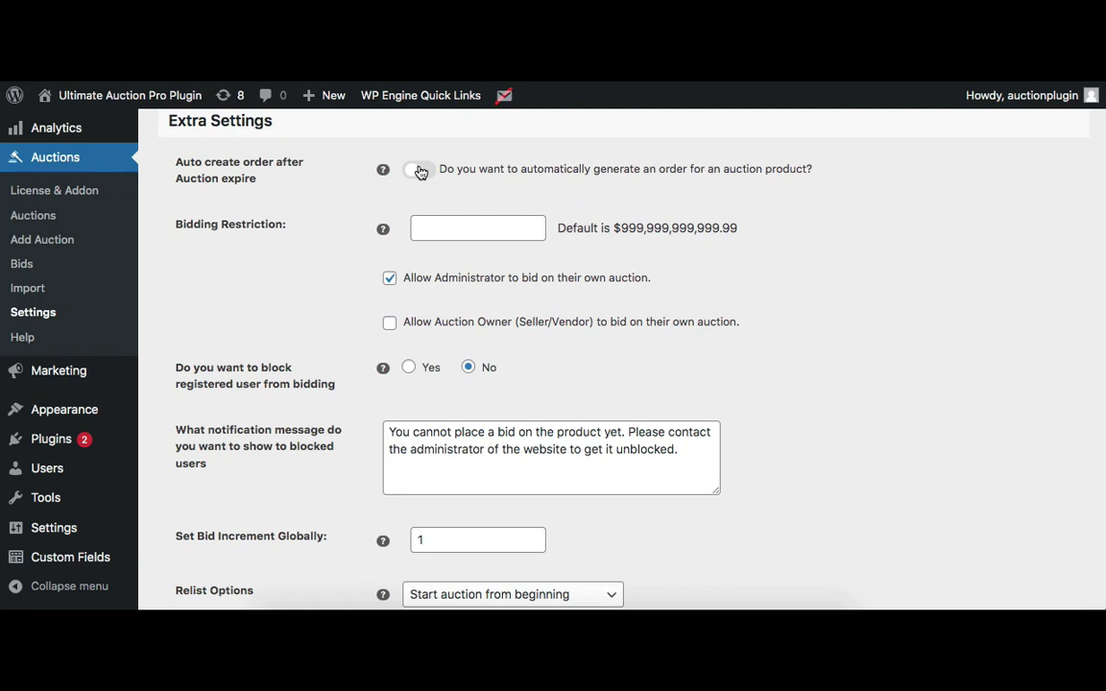
# Enable auto order creation after auction expiry and require a shipping address before bidding
pyautogui.click(420, 171)
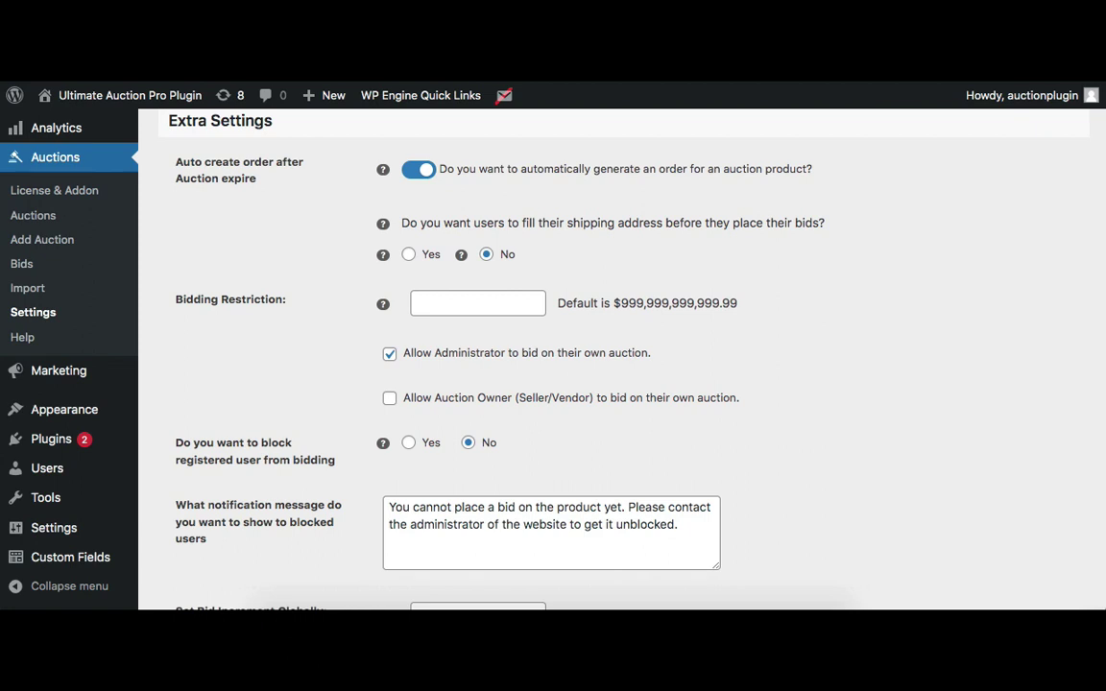
pyautogui.click(409, 255)
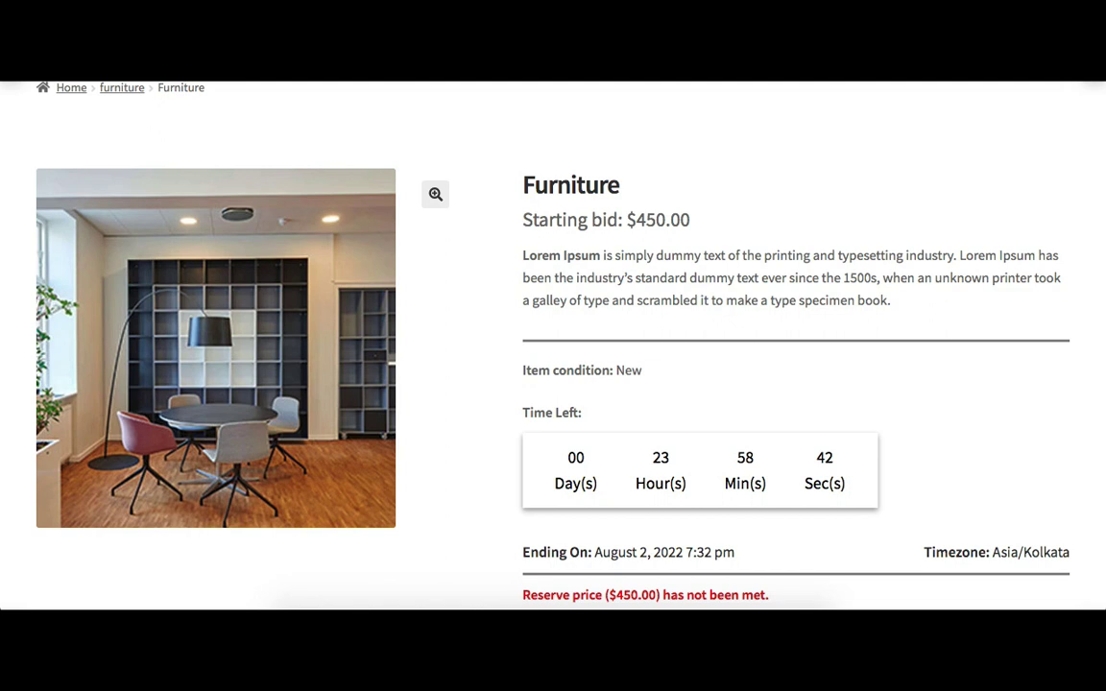
# Try a $450.00 direct bid on Furniture, then start adding the missing shipping address
pyautogui.scroll(-5, 832, 162)
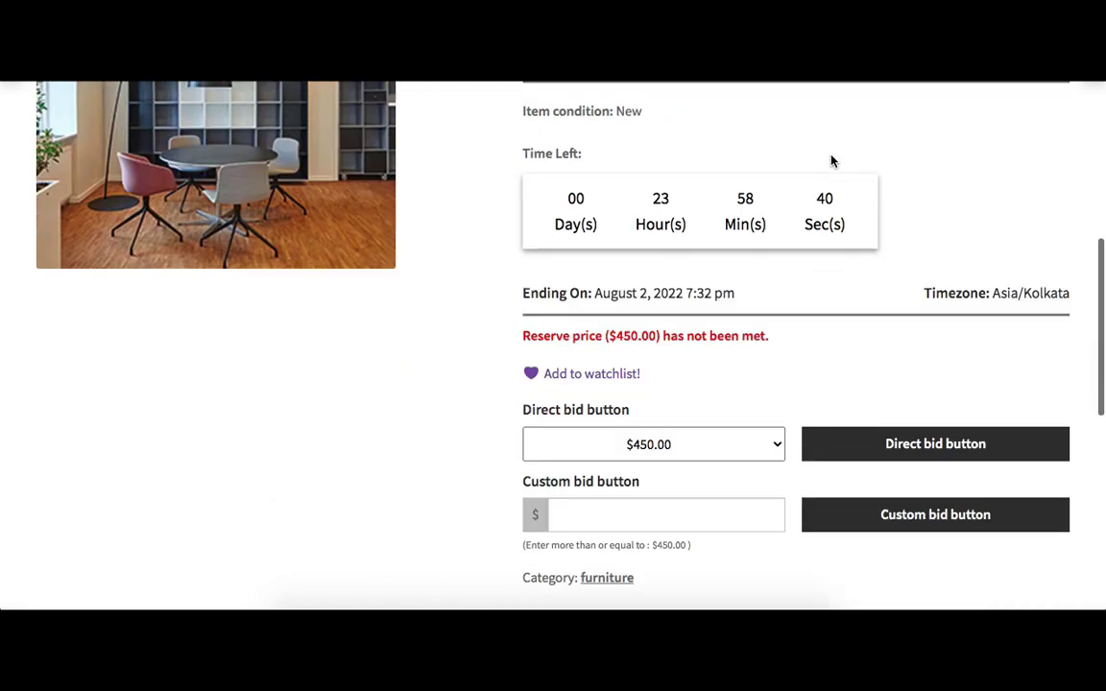
pyautogui.click(921, 454)
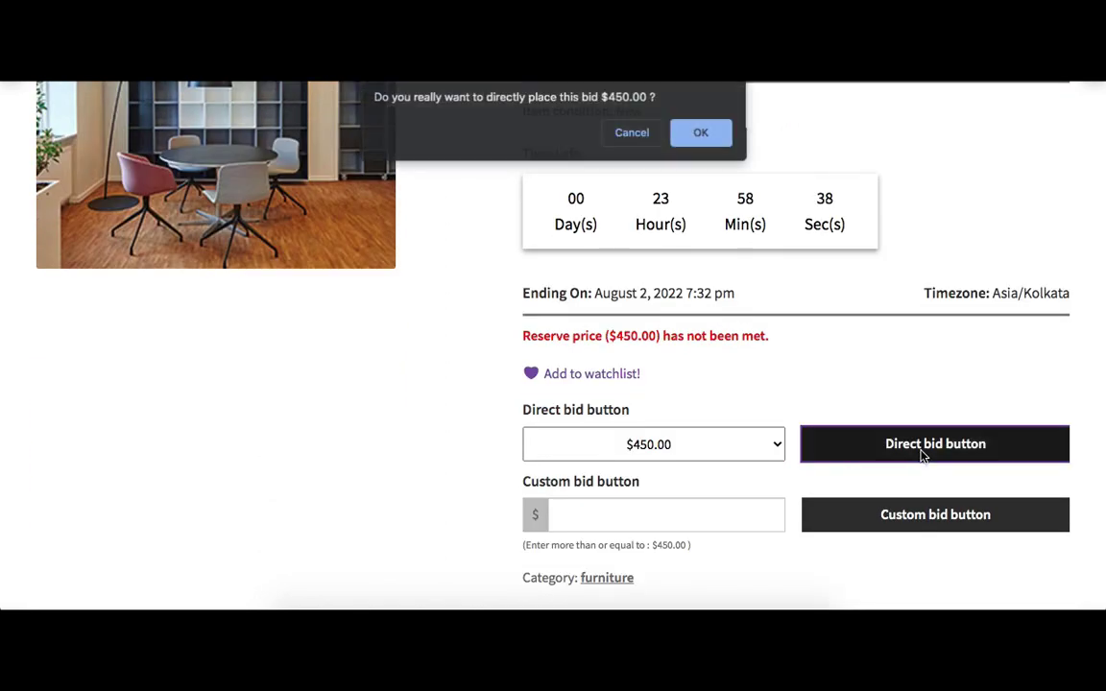
pyautogui.click(710, 140)
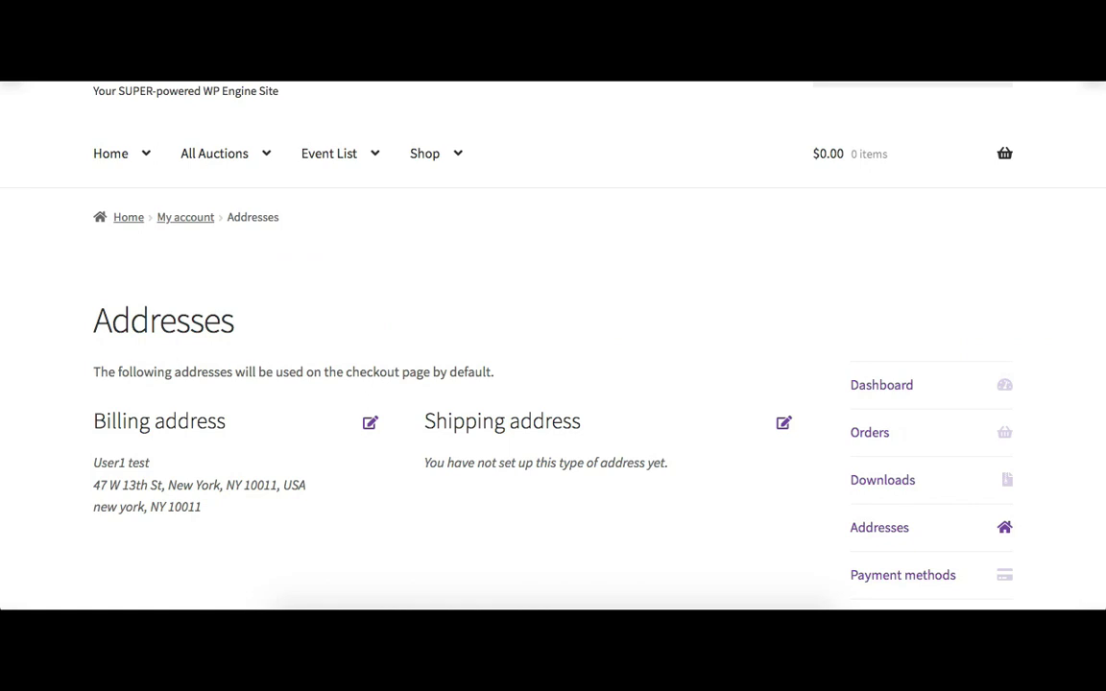
pyautogui.click(782, 425)
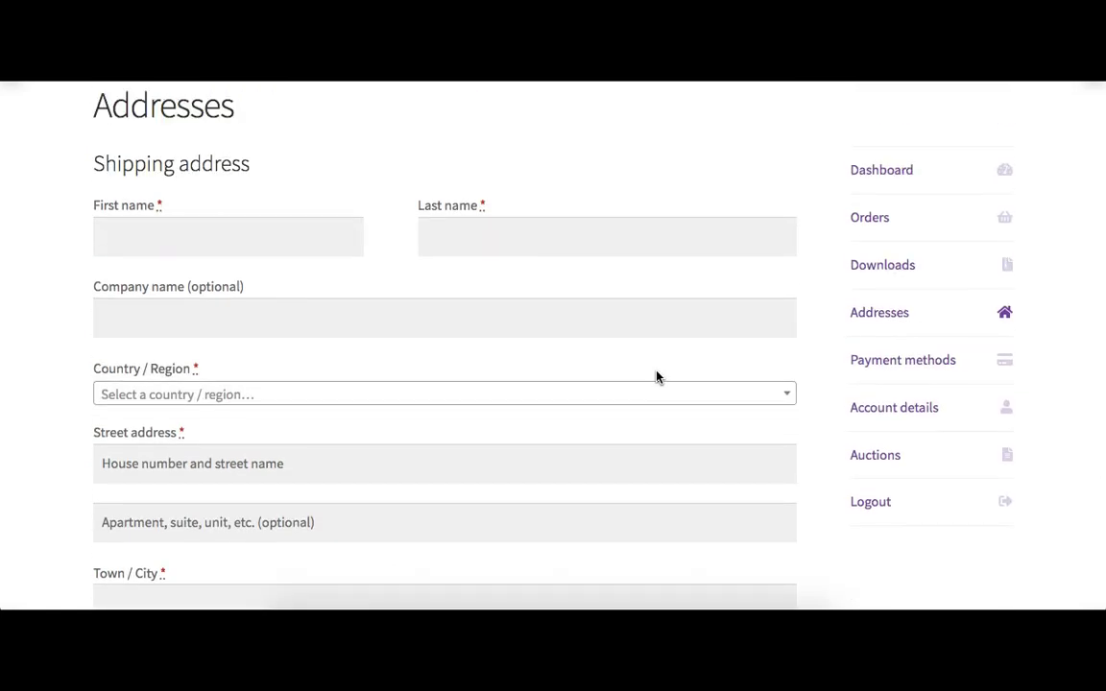
# Scroll down the blank Shipping address form under My account Addresses
pyautogui.scroll(-3, 657, 377)
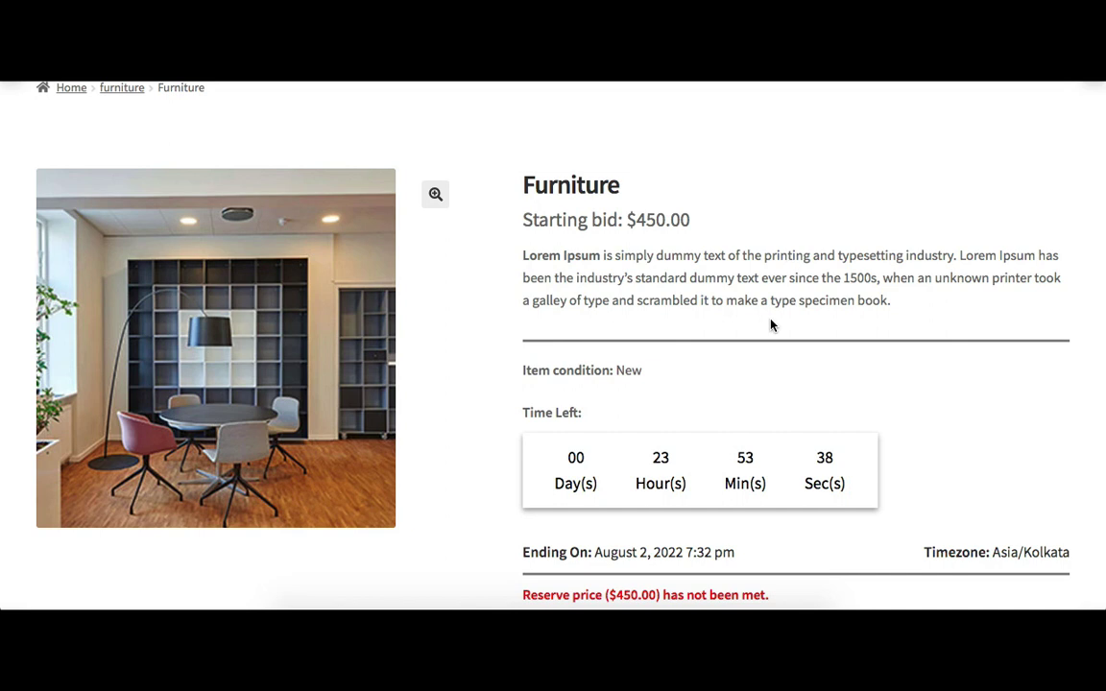
# Place and confirm a direct $450.00 bid on the Furniture auction
pyautogui.scroll(-3, 770, 323)
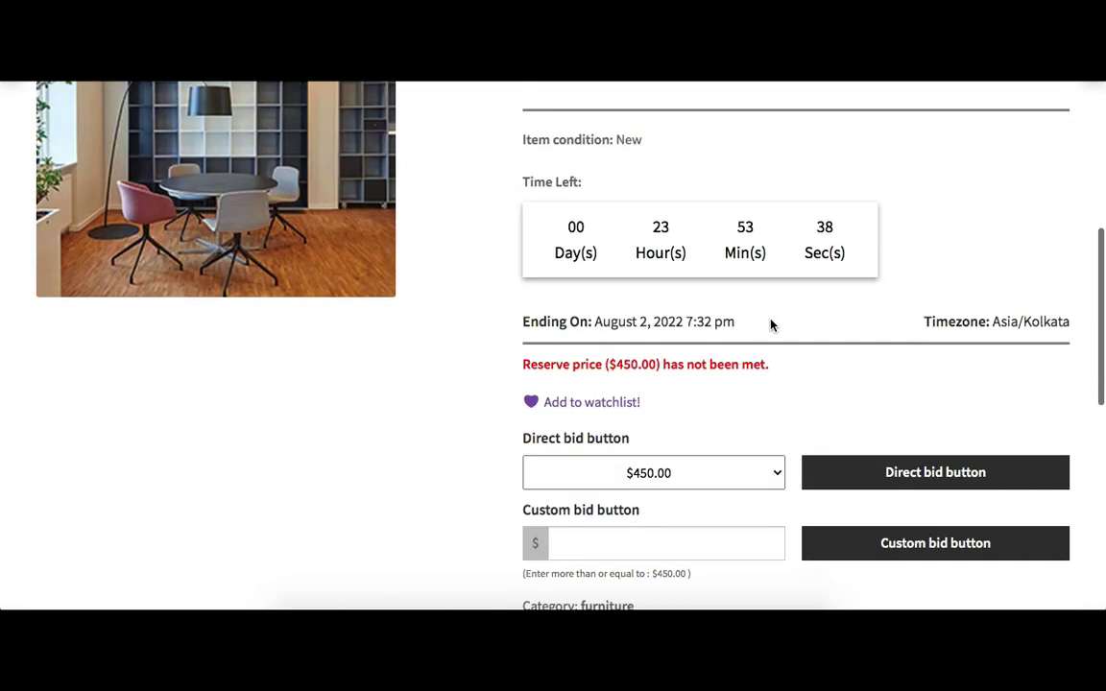
pyautogui.click(906, 475)
pyautogui.click(694, 144)
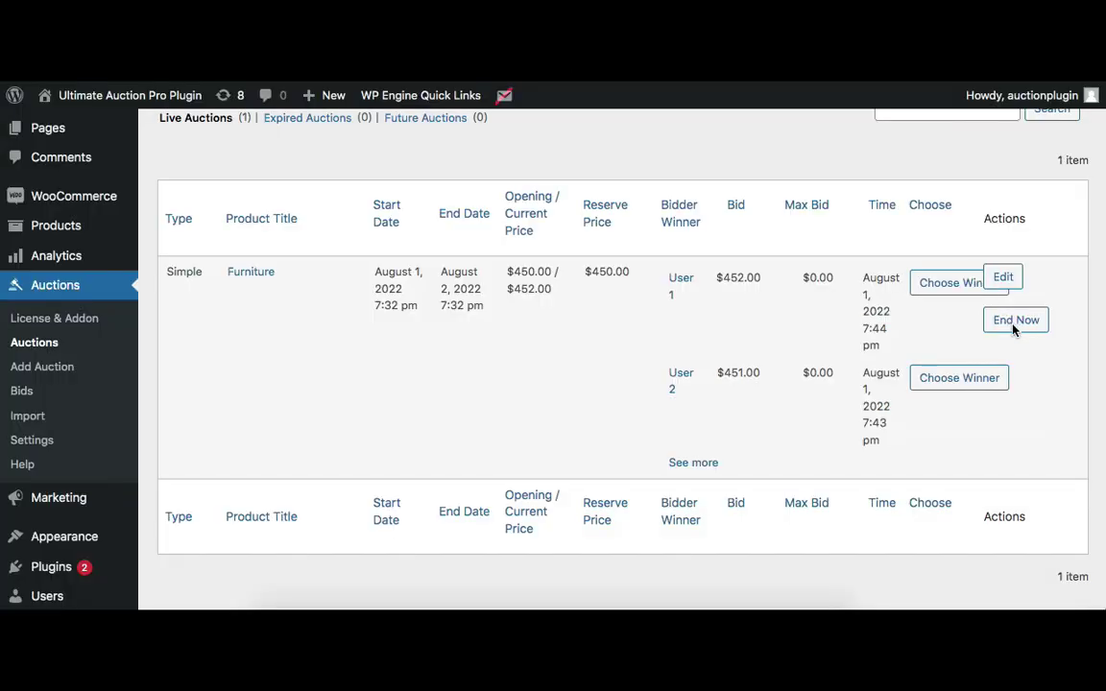
# End the Furniture auction now, leaving the $452.00 top bid as the winner
pyautogui.click(1015, 329)
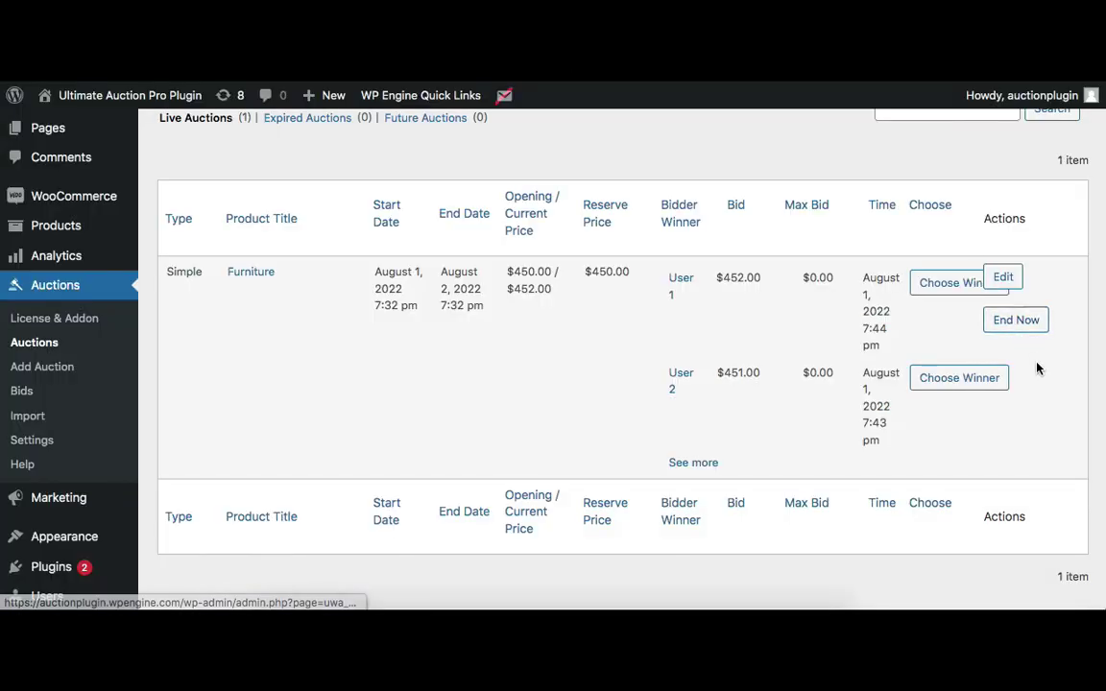
pyautogui.click(708, 135)
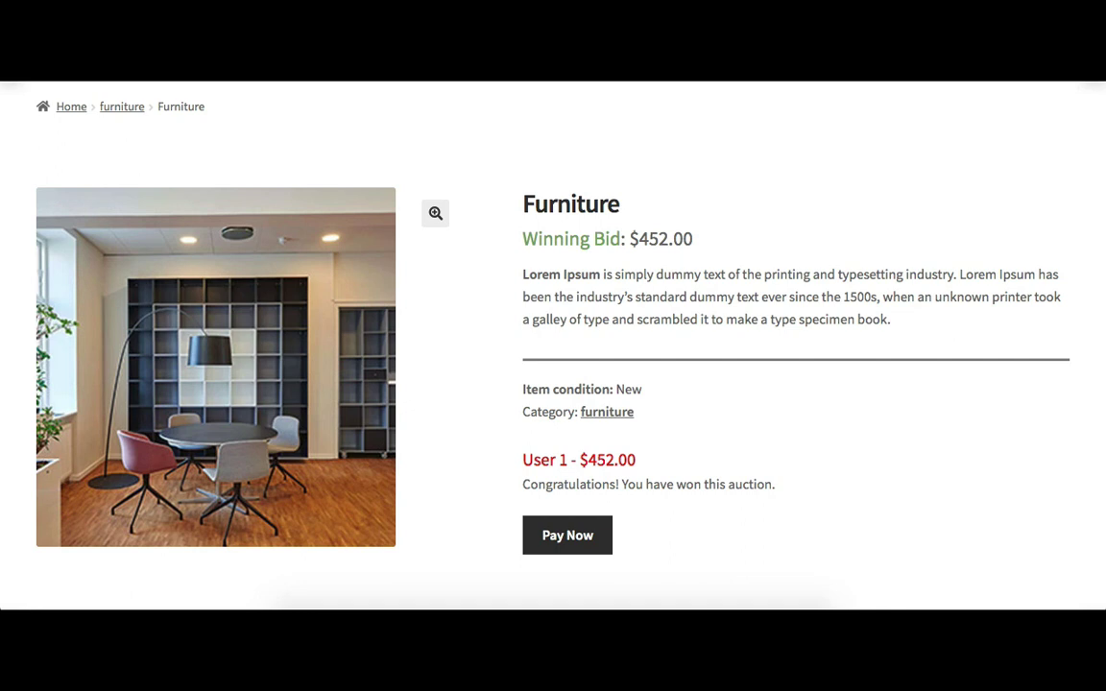
# Scroll the admin Auctions list, showing no live and one expired auction, and reveal the WooCommerce submenu
pyautogui.scroll(-1, 553, 345)
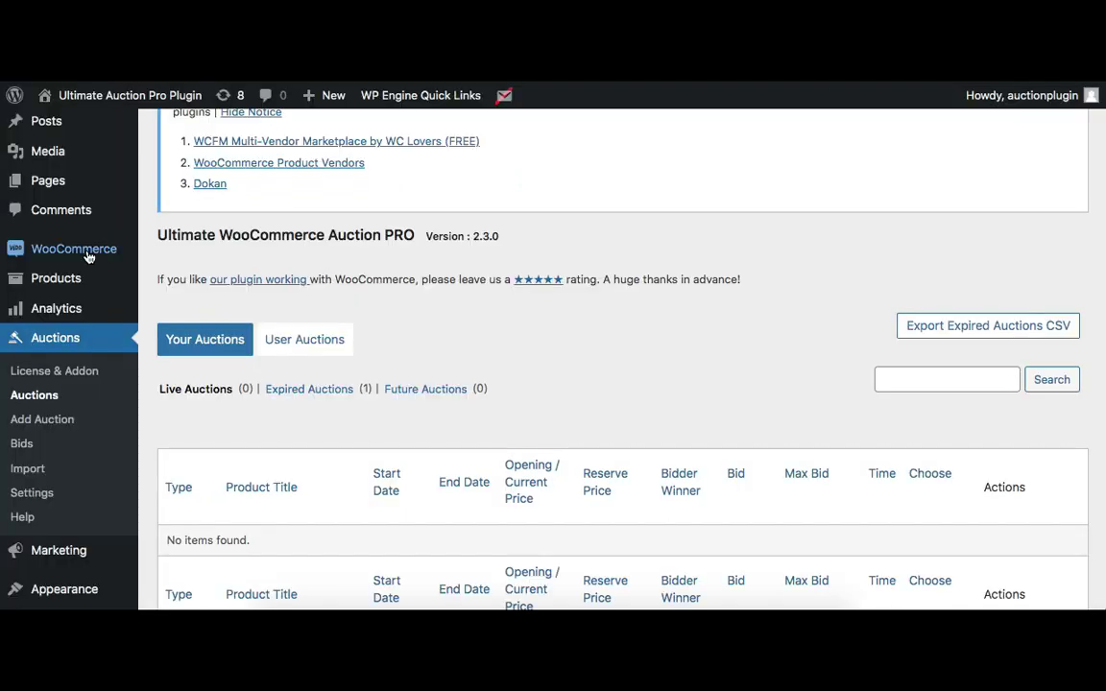
pyautogui.moveTo(88, 255)
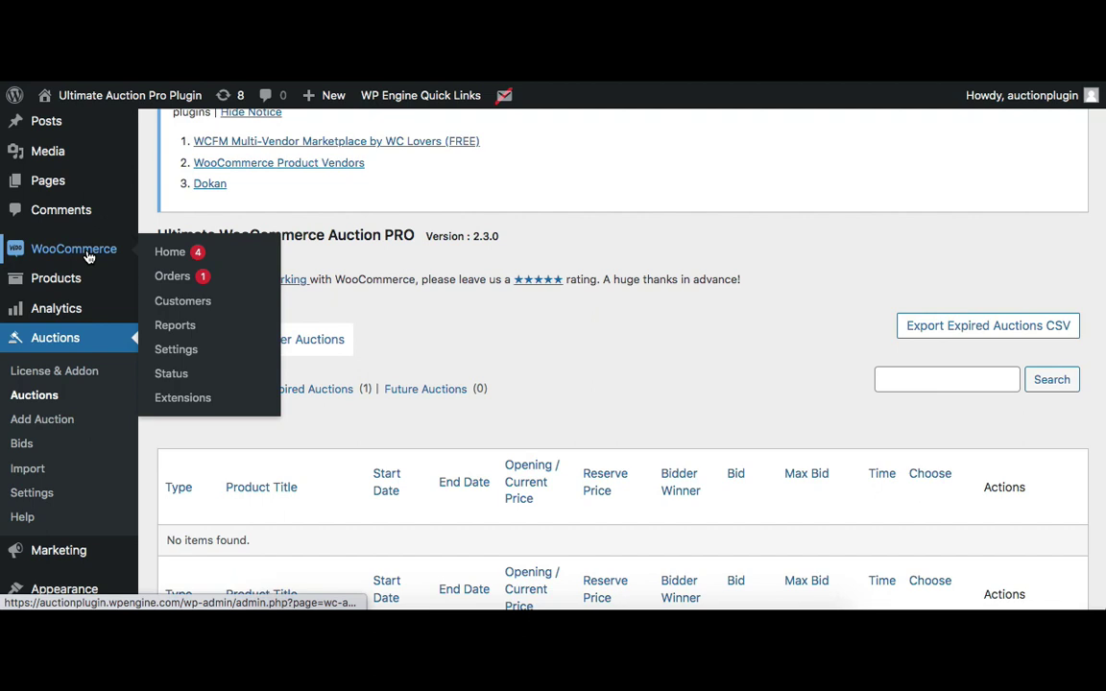
# Open order #304 from WooCommerce Orders and review its $452.00 Furniture pending-payment details
pyautogui.click(169, 276)
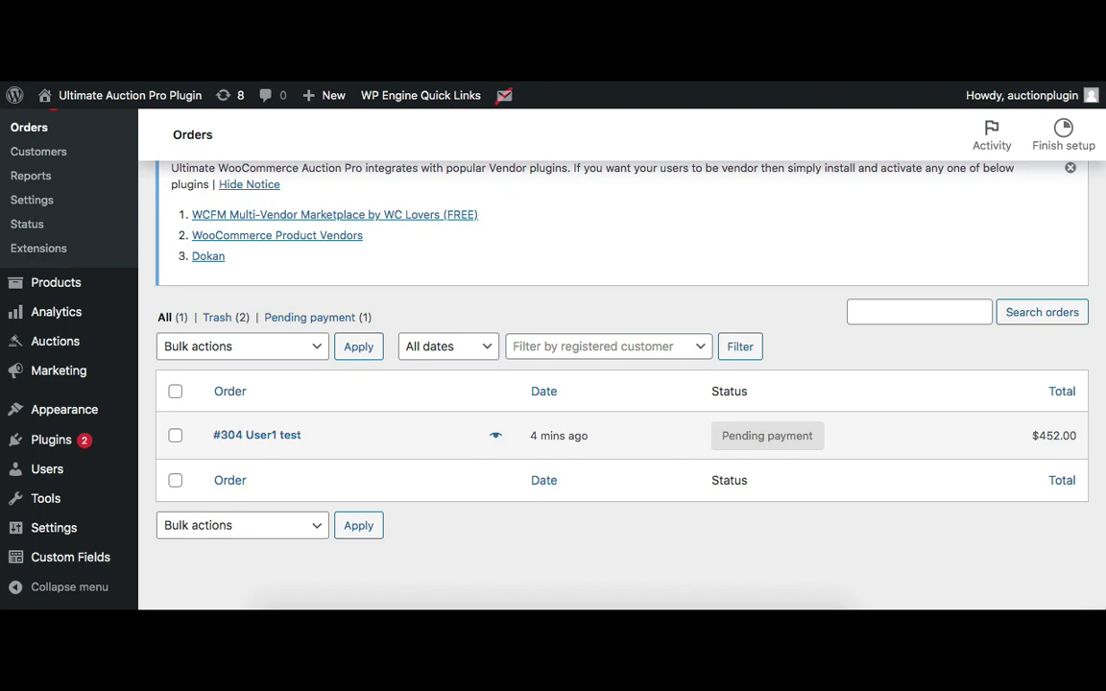
pyautogui.click(281, 437)
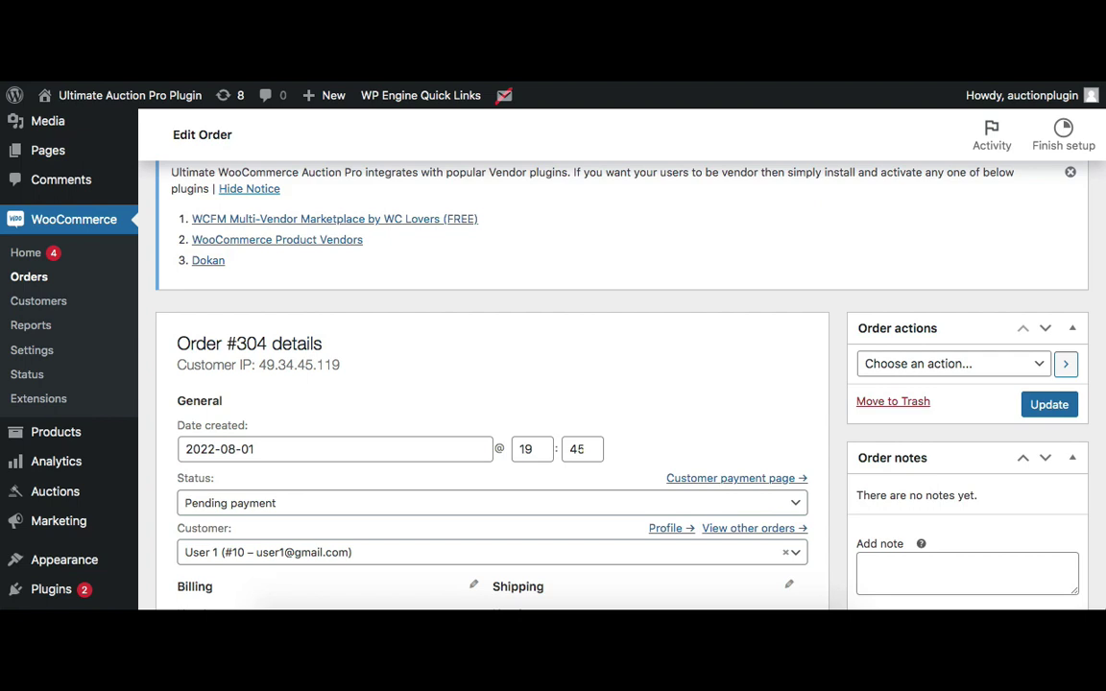
pyautogui.scroll(-3, 553, 383)
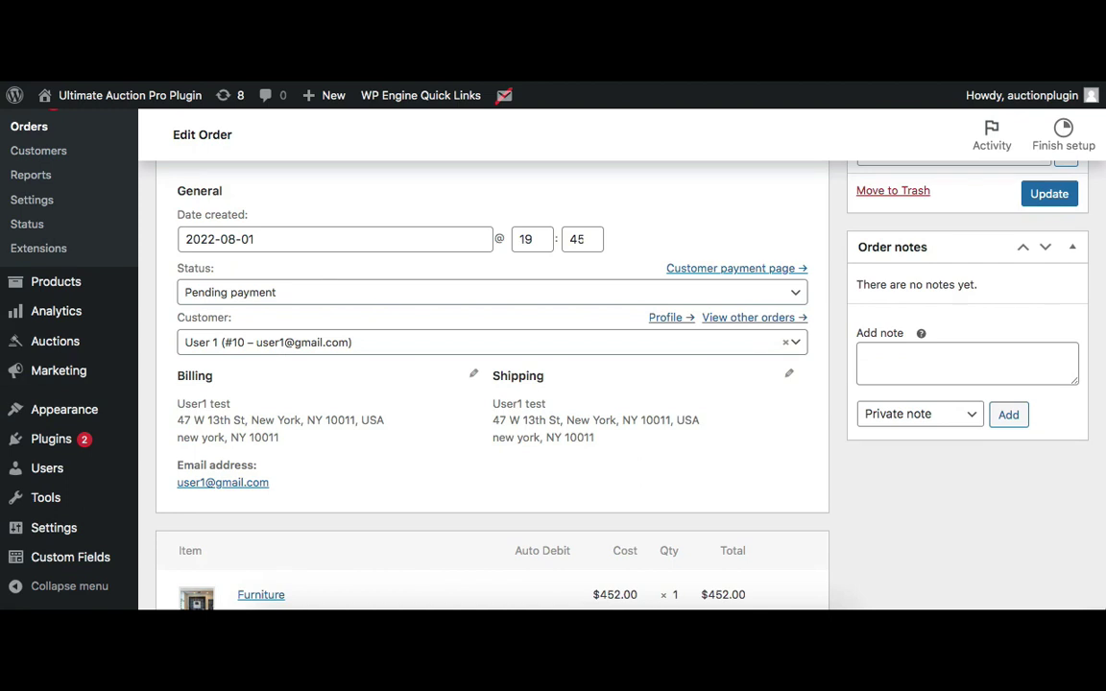
pyautogui.scroll(-3, 492, 384)
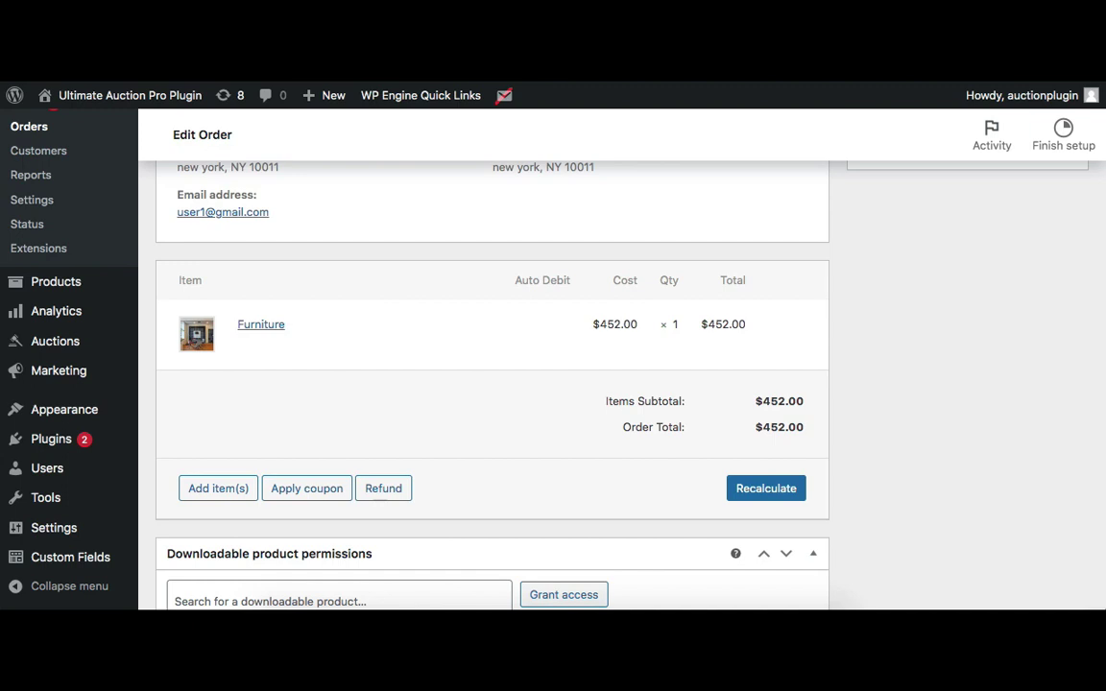
pyautogui.scroll(4, 491, 384)
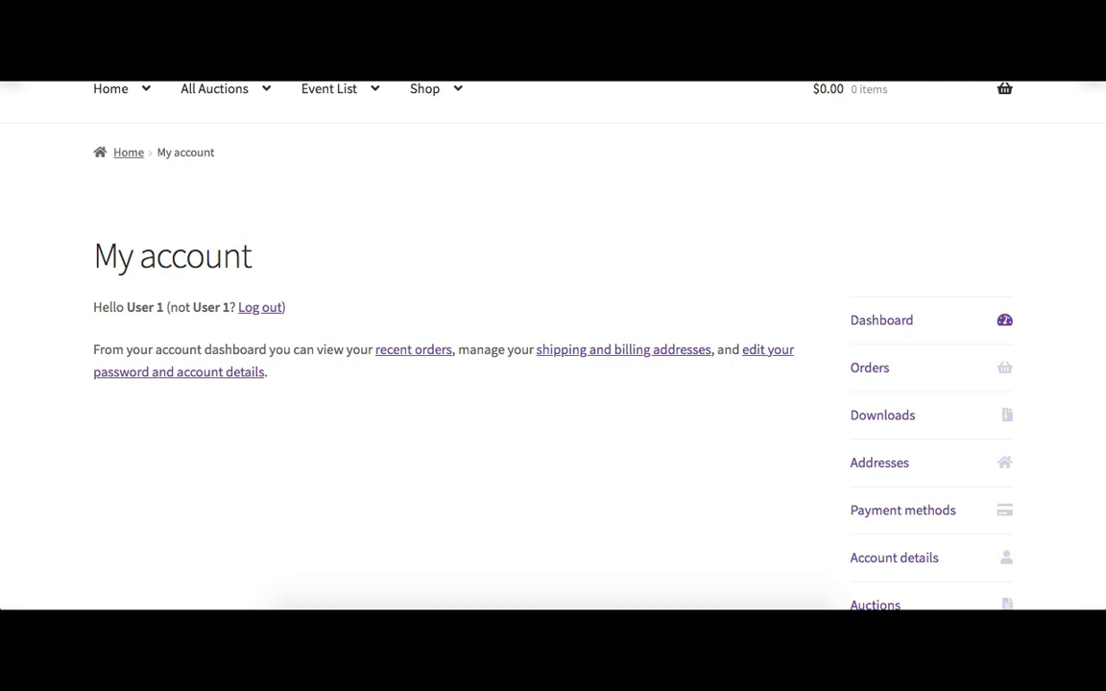
# Show the My account Auctions Bids Won list with Furniture at $452.00 and Pay Now
pyautogui.scroll(-1, 899, 146)
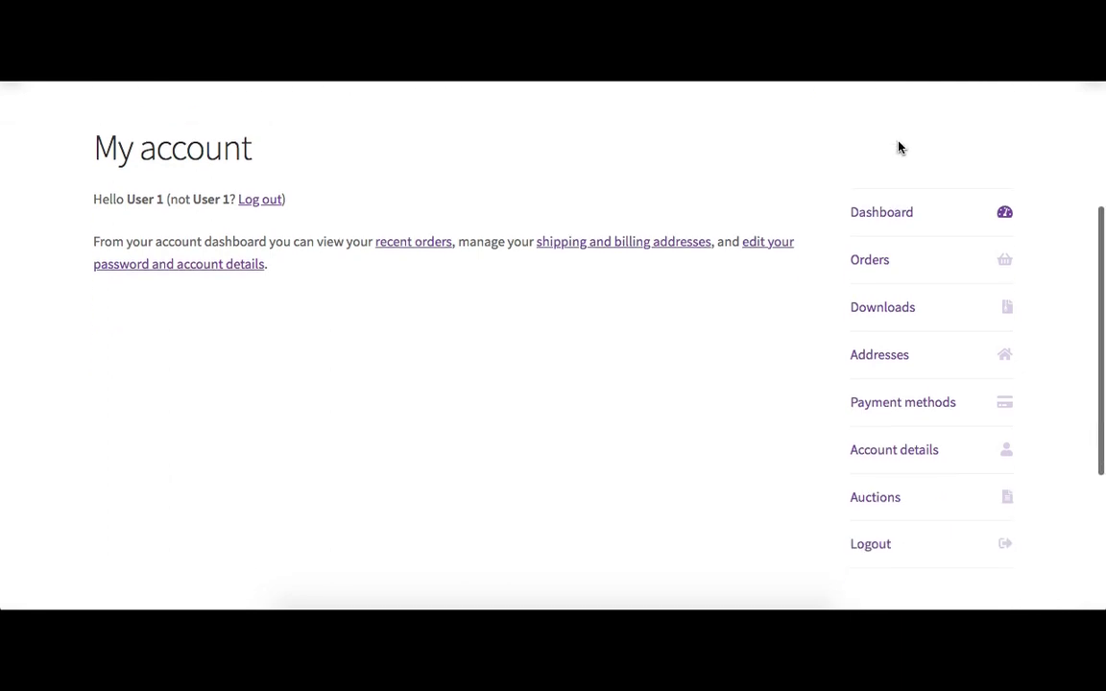
pyautogui.click(900, 506)
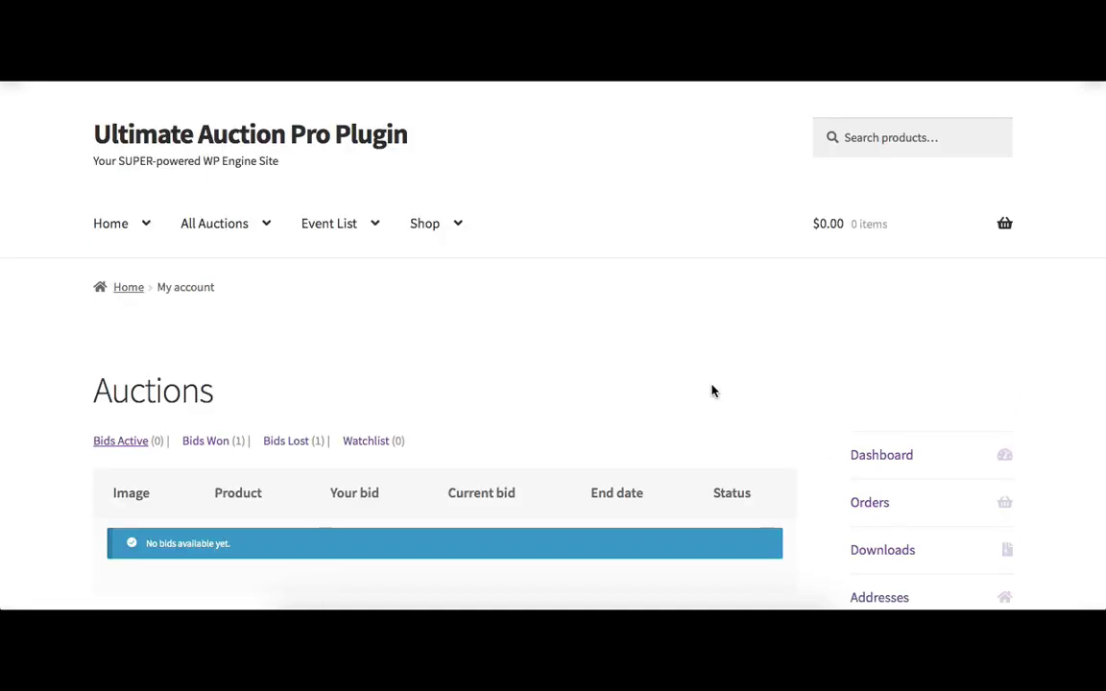
pyautogui.scroll(-1, 695, 381)
pyautogui.click(211, 295)
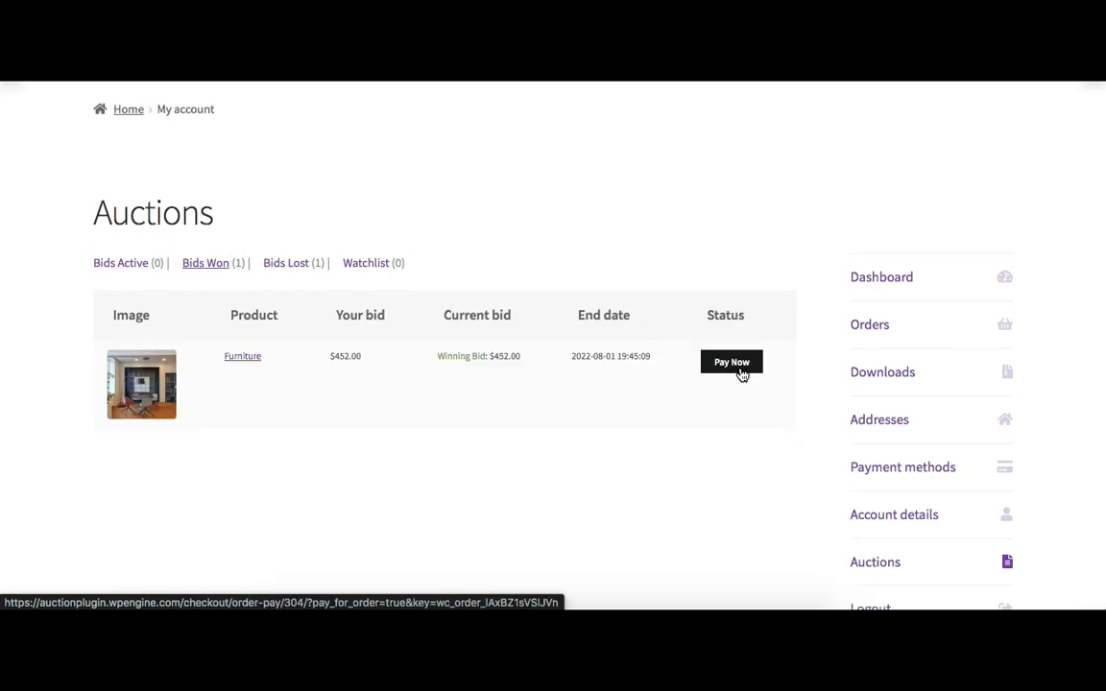
# Pay the $452.00 Furniture order #304 with the saved Credit Card (Stripe) method
pyautogui.click(739, 370)
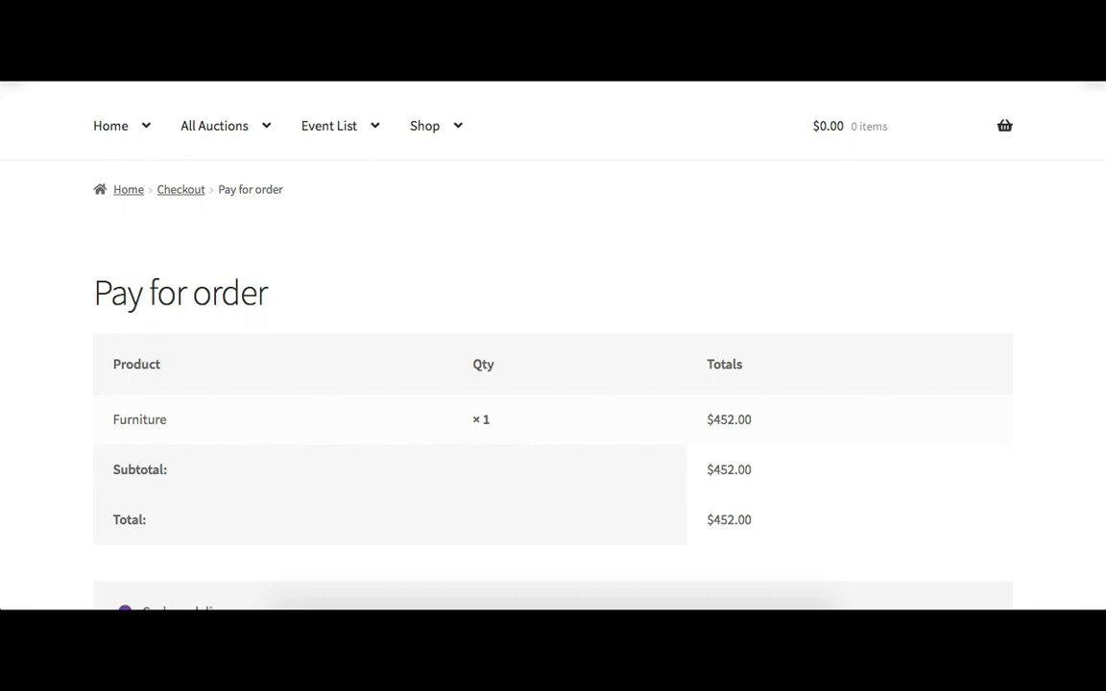
pyautogui.scroll(-3, 553, 345)
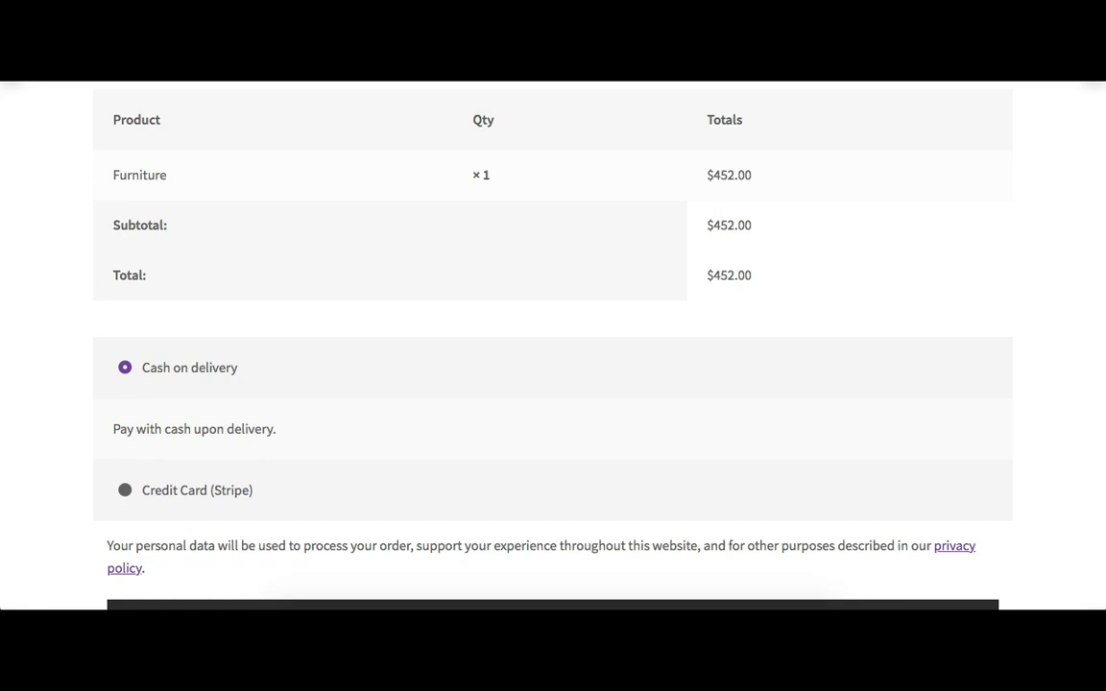
pyautogui.scroll(-2, 779, 240)
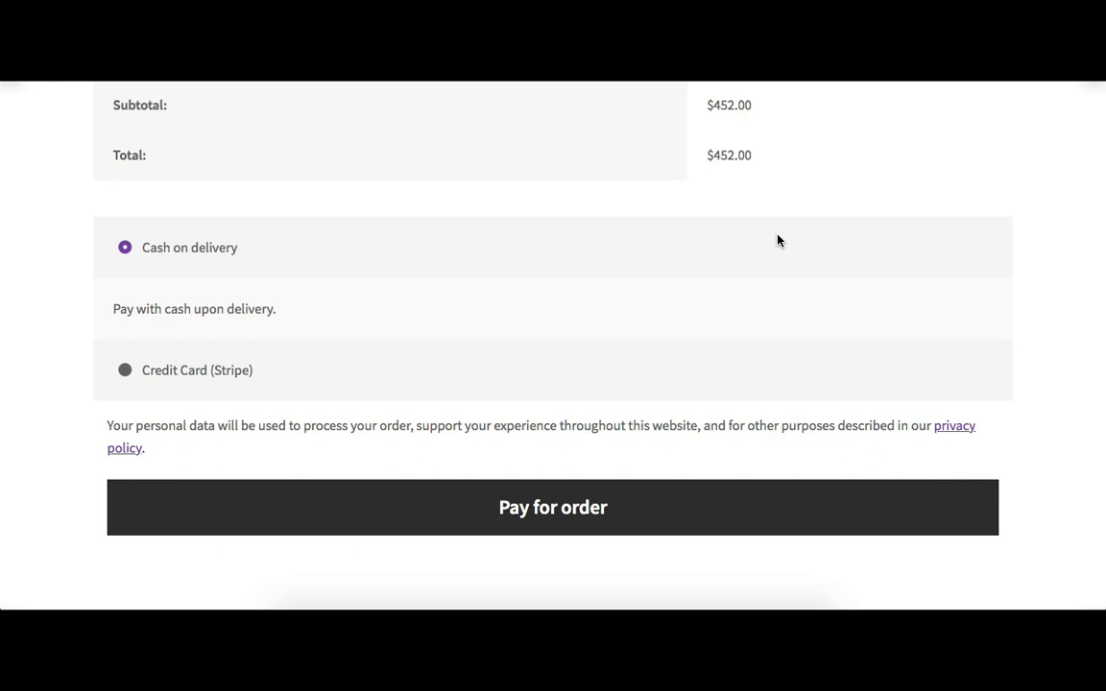
pyautogui.scroll(-1, 779, 240)
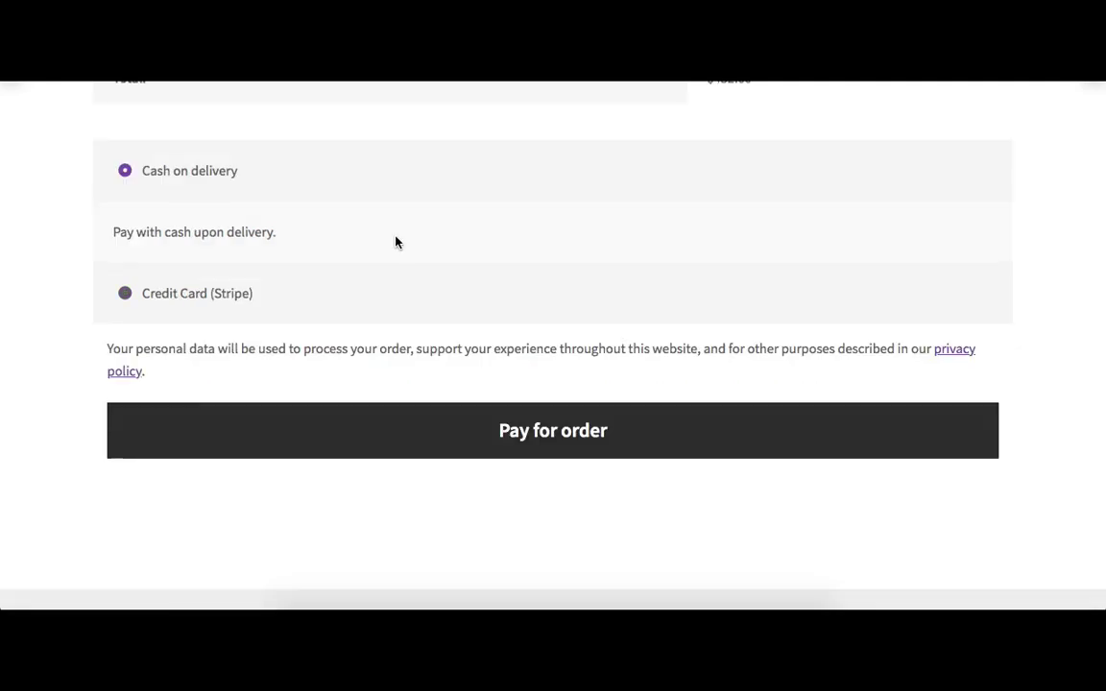
pyautogui.click(125, 295)
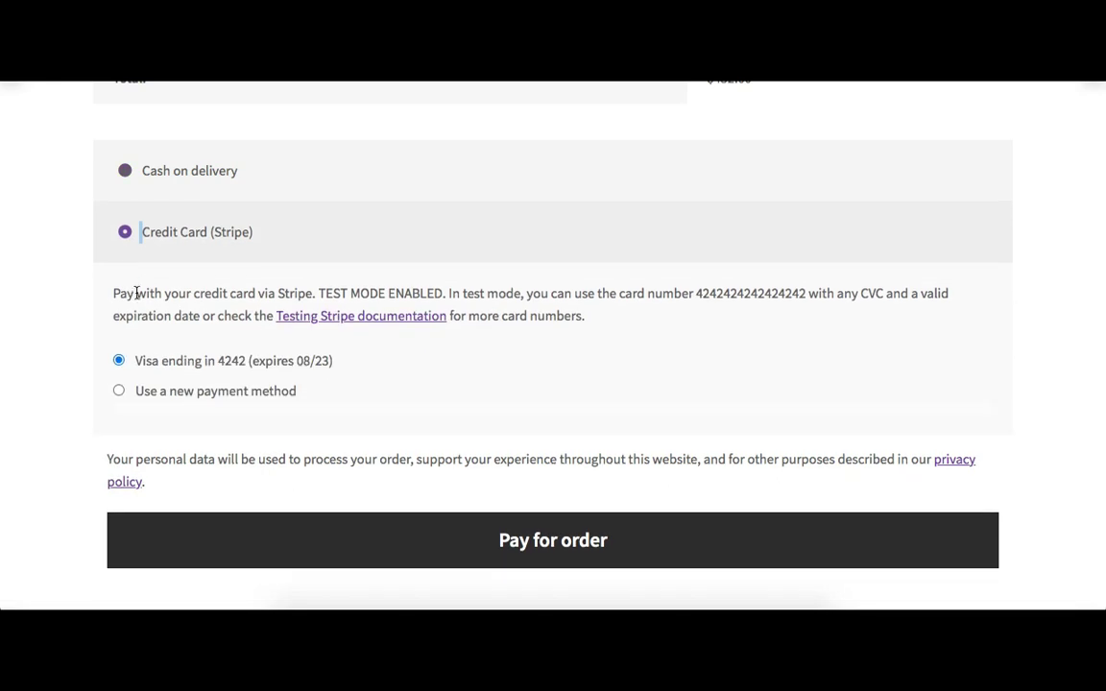
pyautogui.click(474, 540)
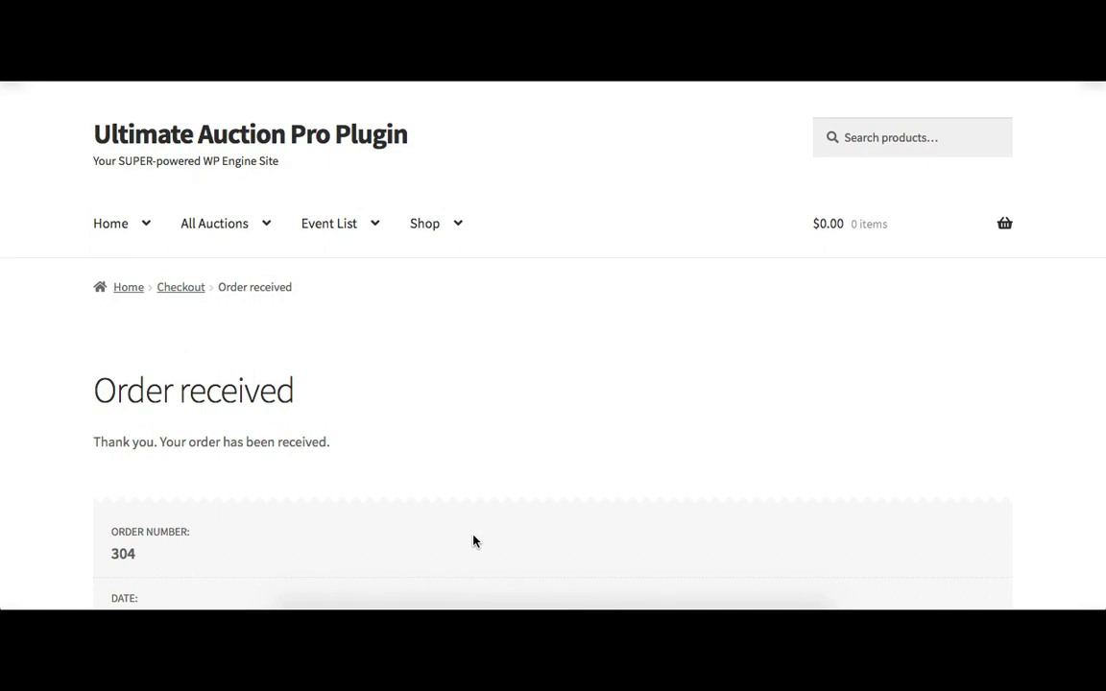
pyautogui.scroll(-1, 494, 519)
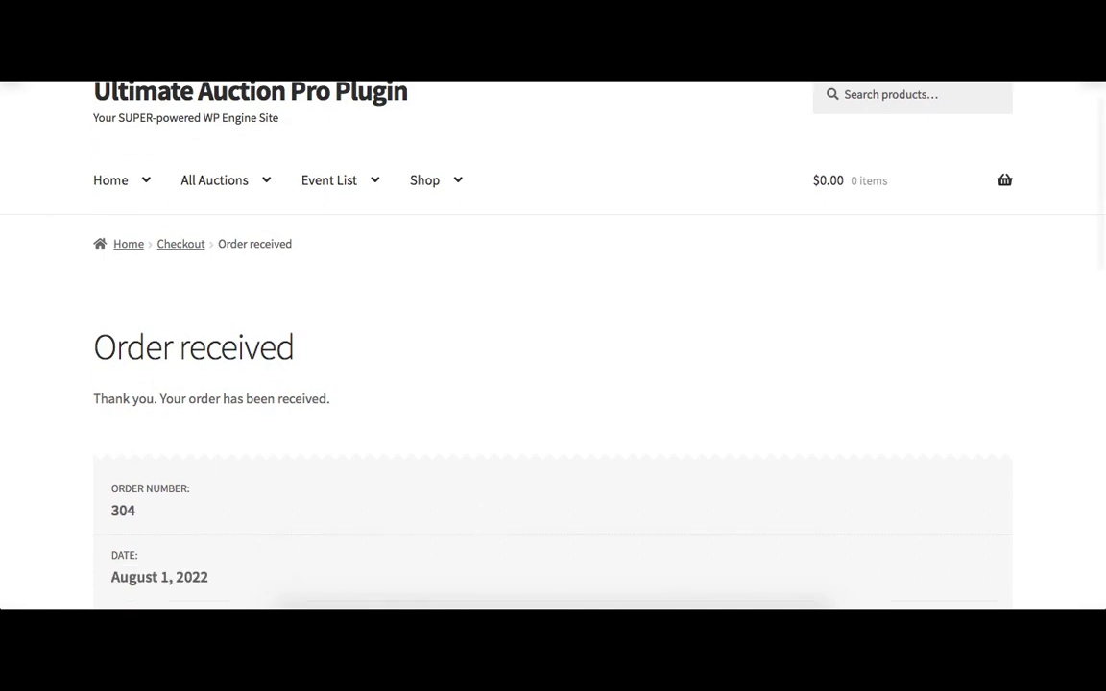